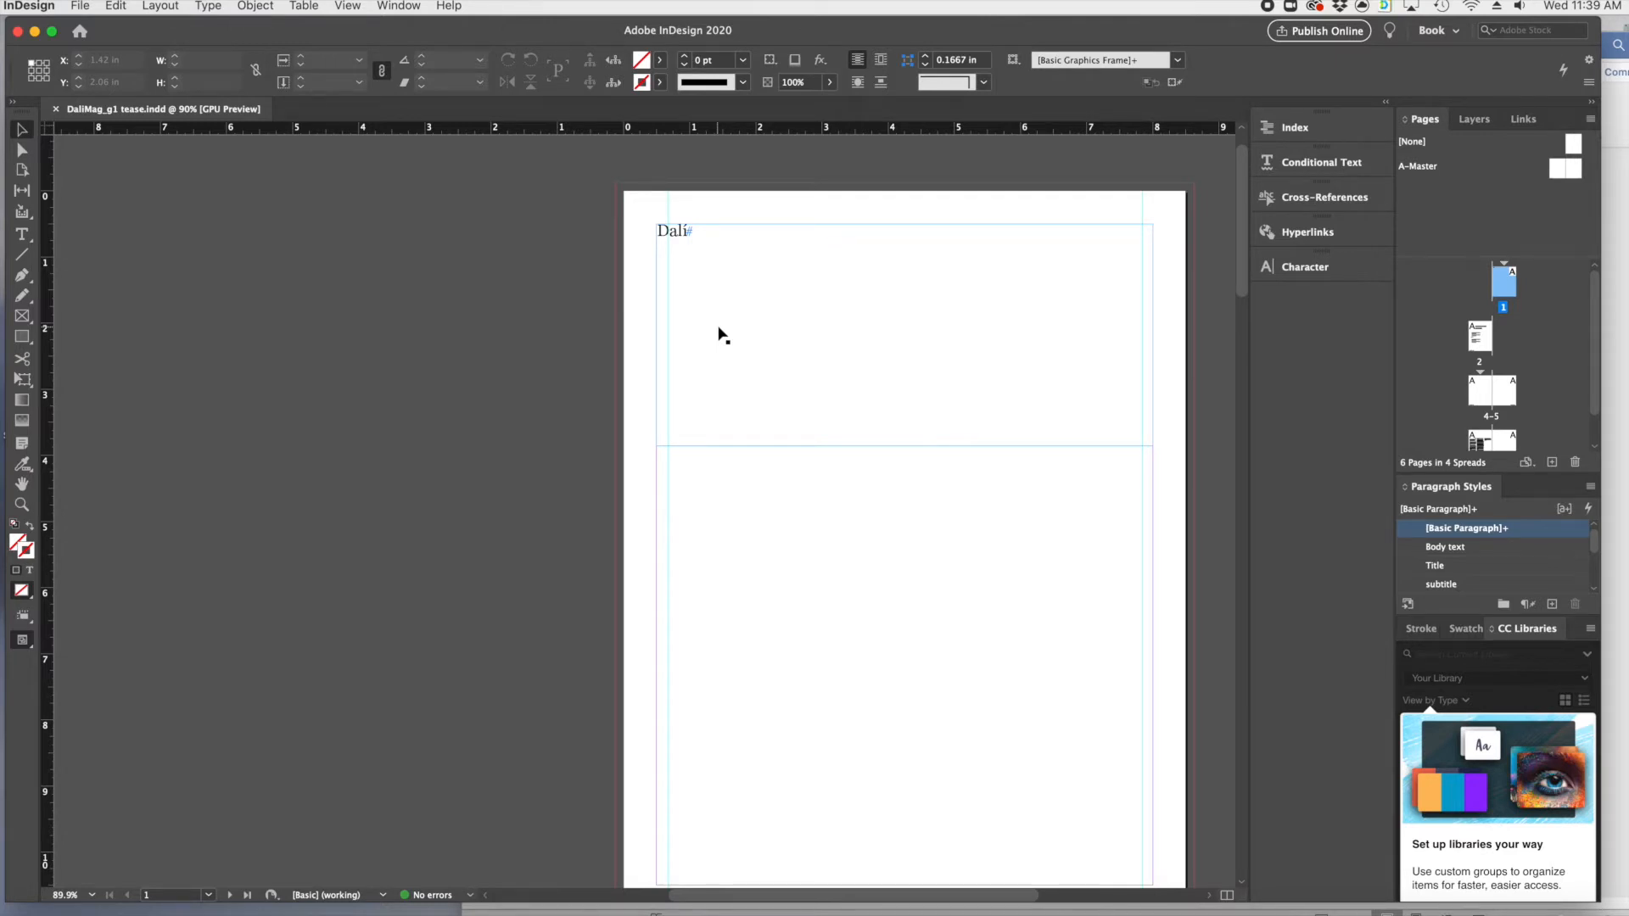
- Enlarge the word "Dalí" in the frame near the top of page 1 to 208 pt
double_click(720, 244)
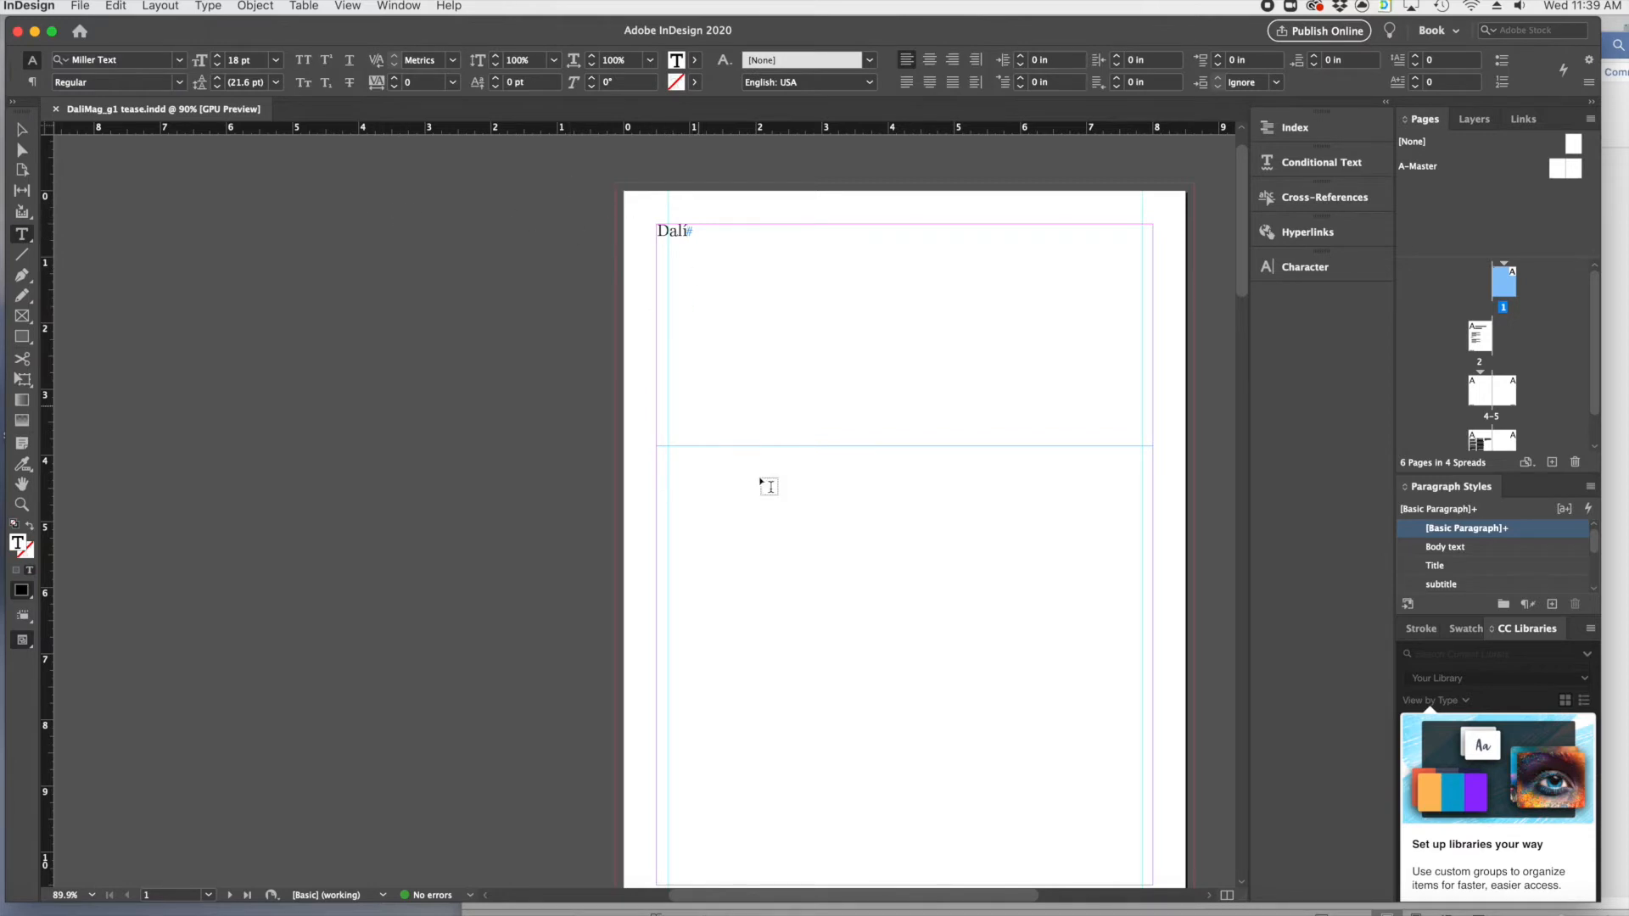
scroll(975, 526, down, 1)
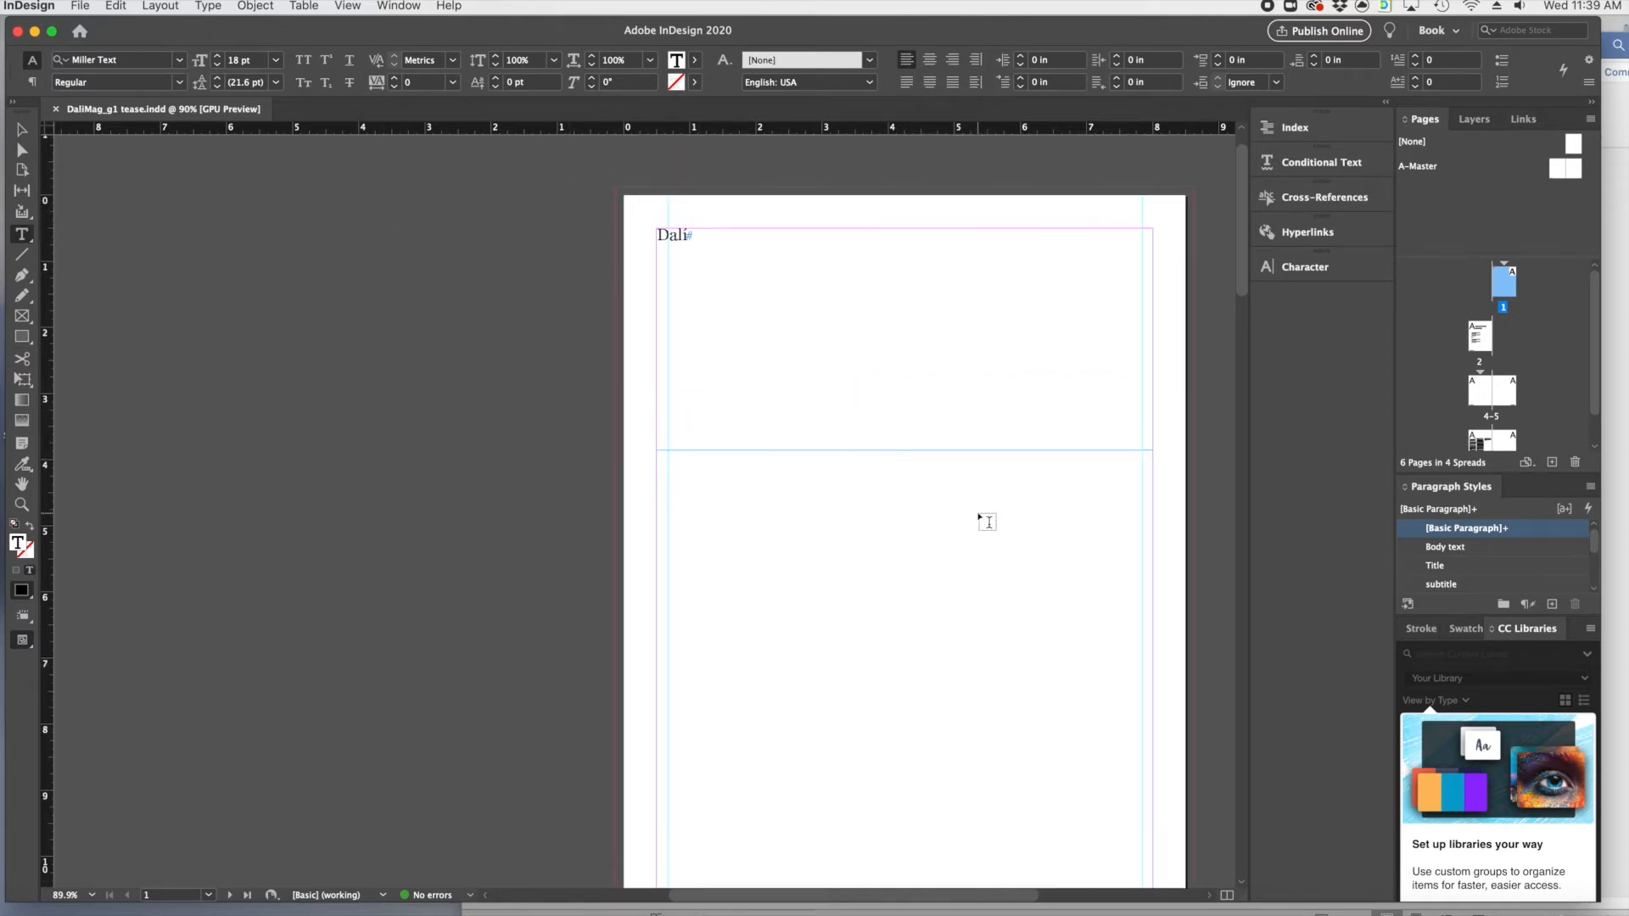
drag(690, 230, 654, 230)
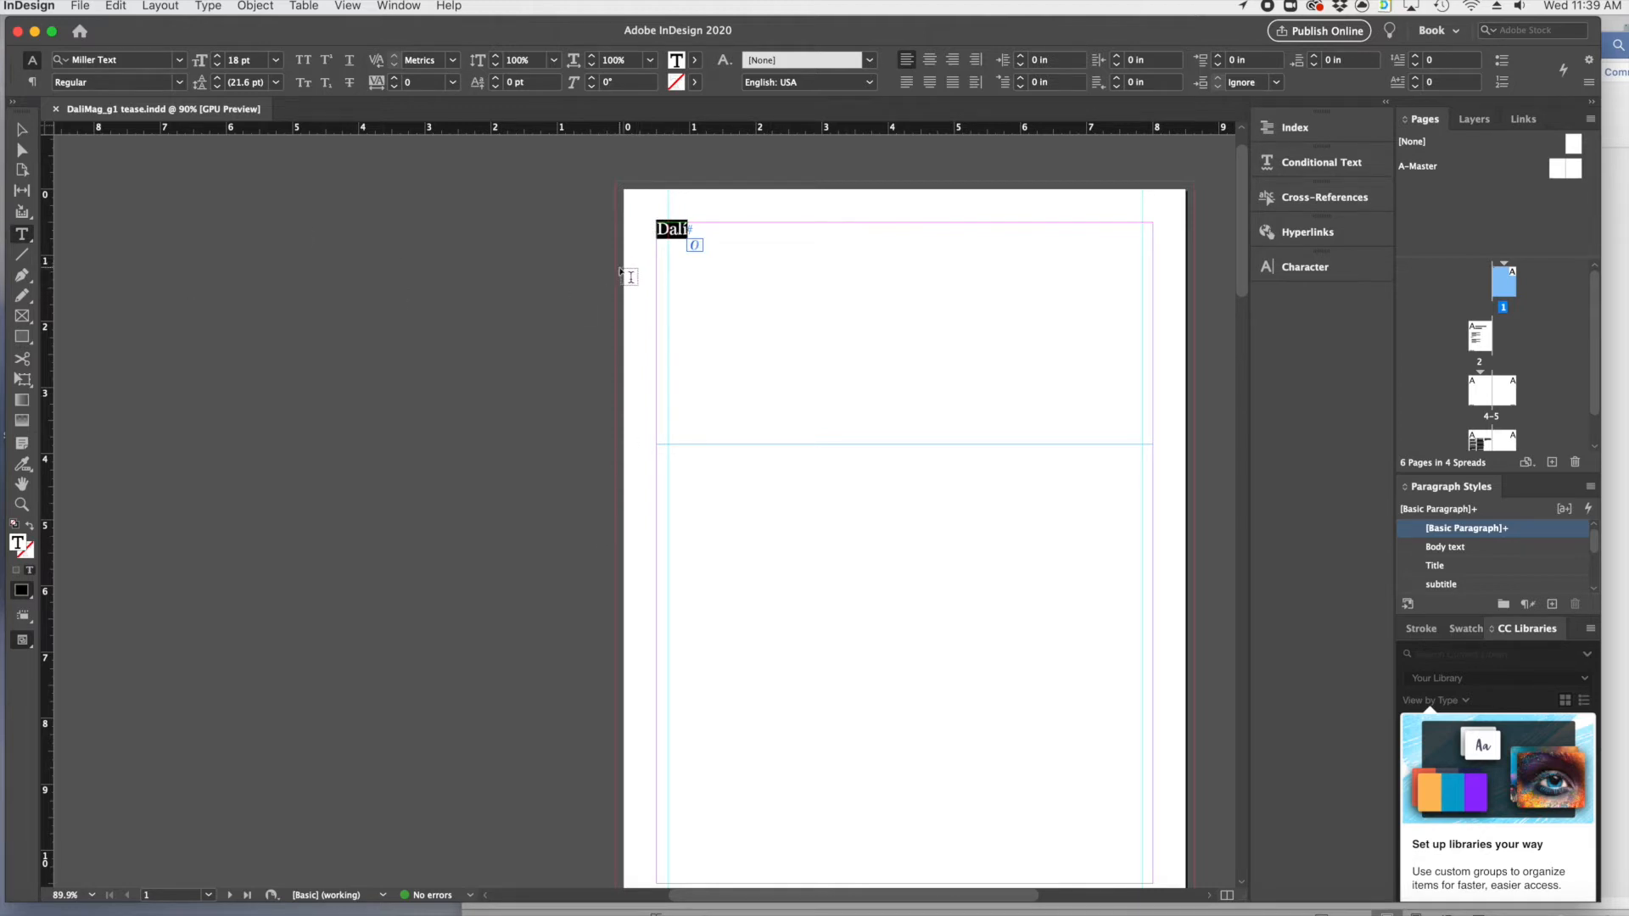
key(super+alt+shift+period)
key(super+alt+shift+period)
key(super+alt+shift+period)
key(super+alt+shift+period)
key(super+alt+shift+period)
key(super+alt+shift+period)
key(super+alt+shift+period)
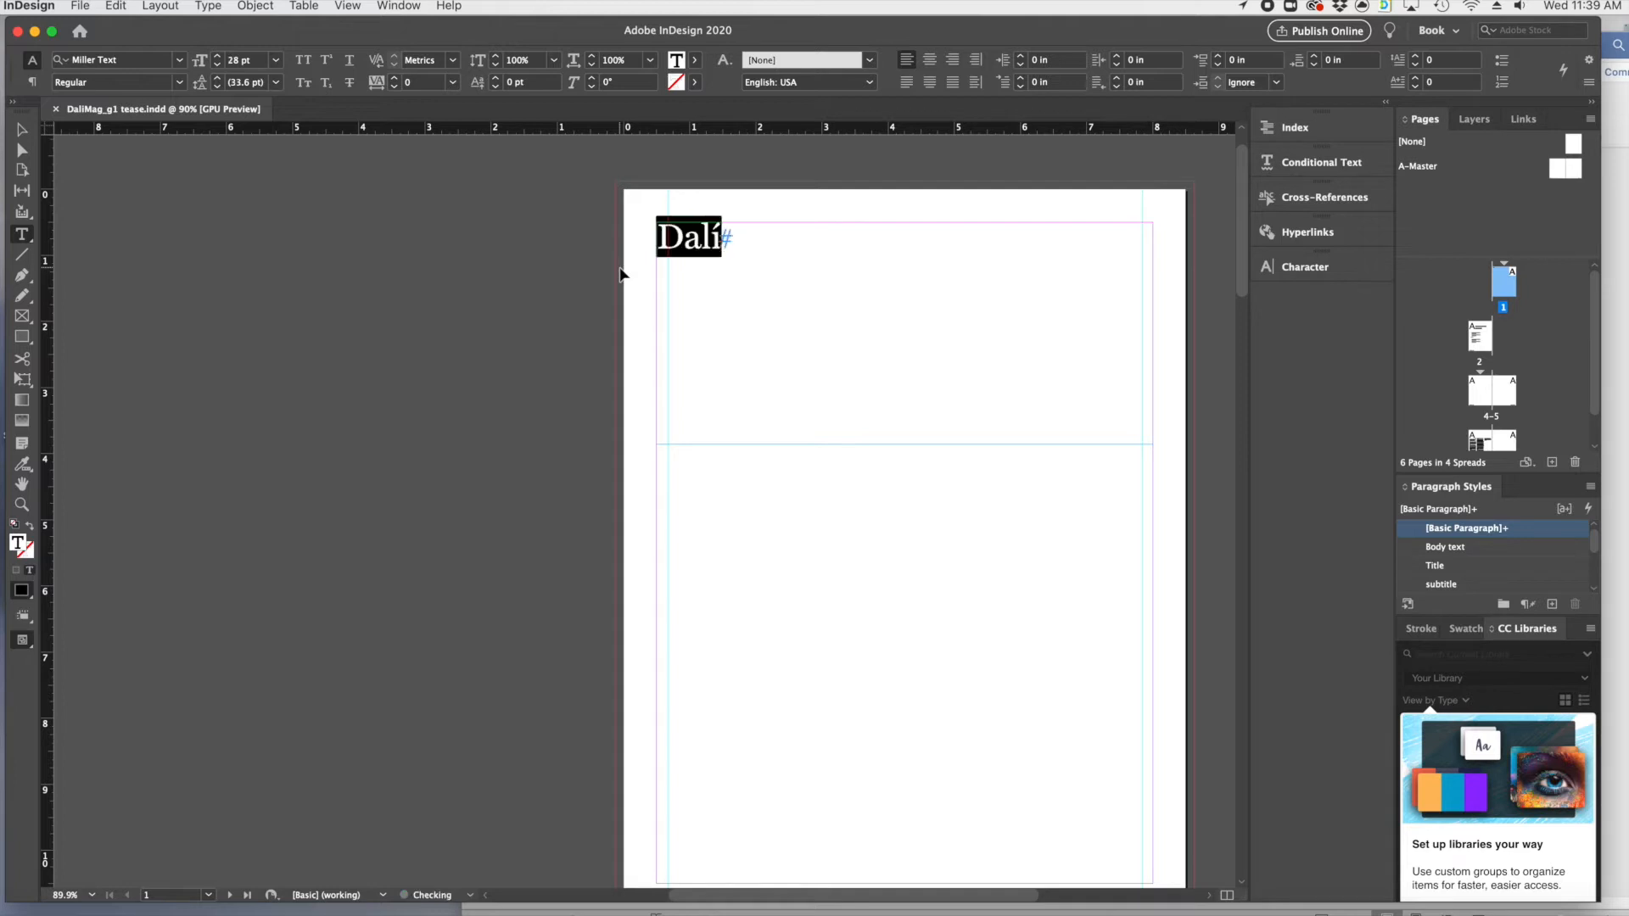
key(super+alt+shift+period)
key(super+alt+shift+period)
key(super+alt+shift+period)
key(super+alt+shift+period)
key(super+alt+shift+period)
key(super+alt+shift+period)
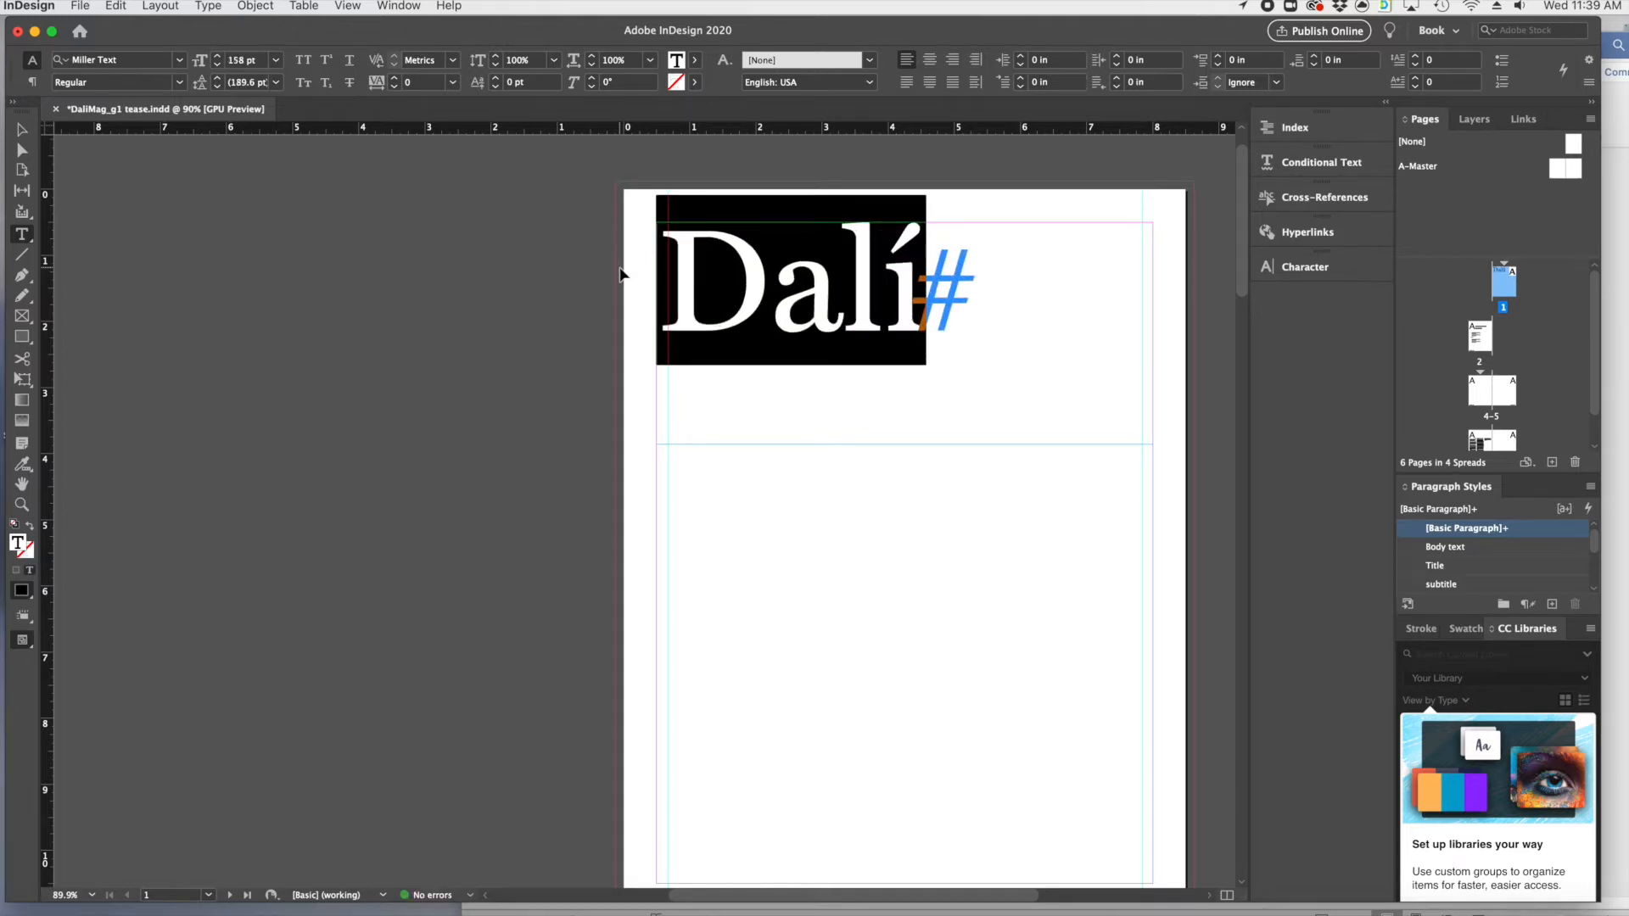
key(super+alt+shift+period)
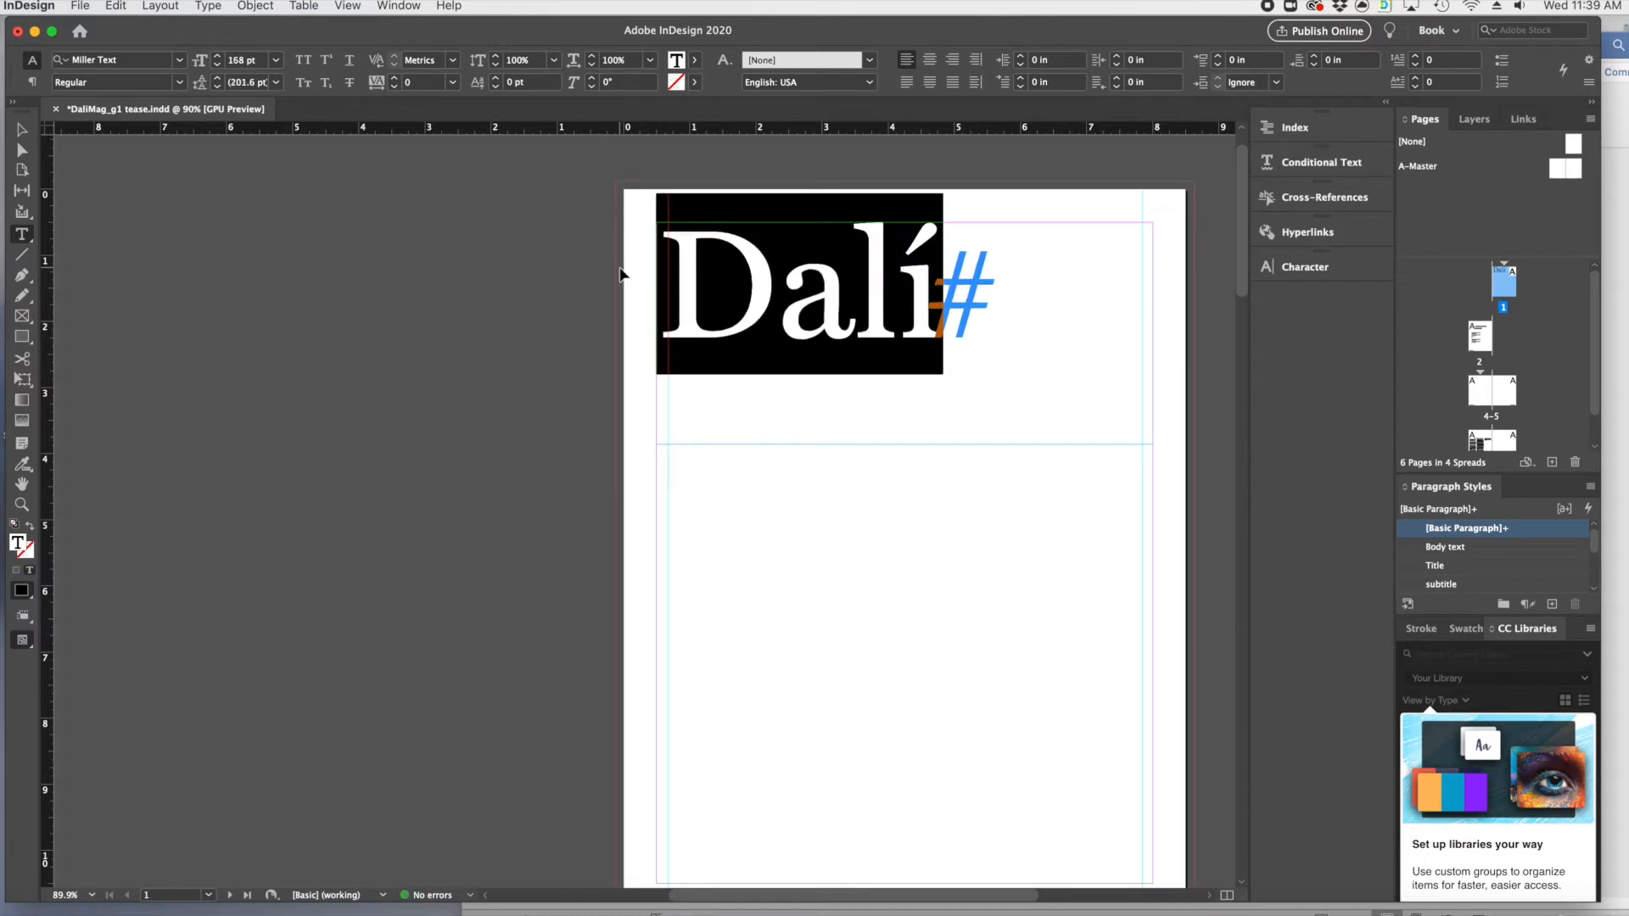
key(super+alt+shift+period)
key(super+alt+shift+period)
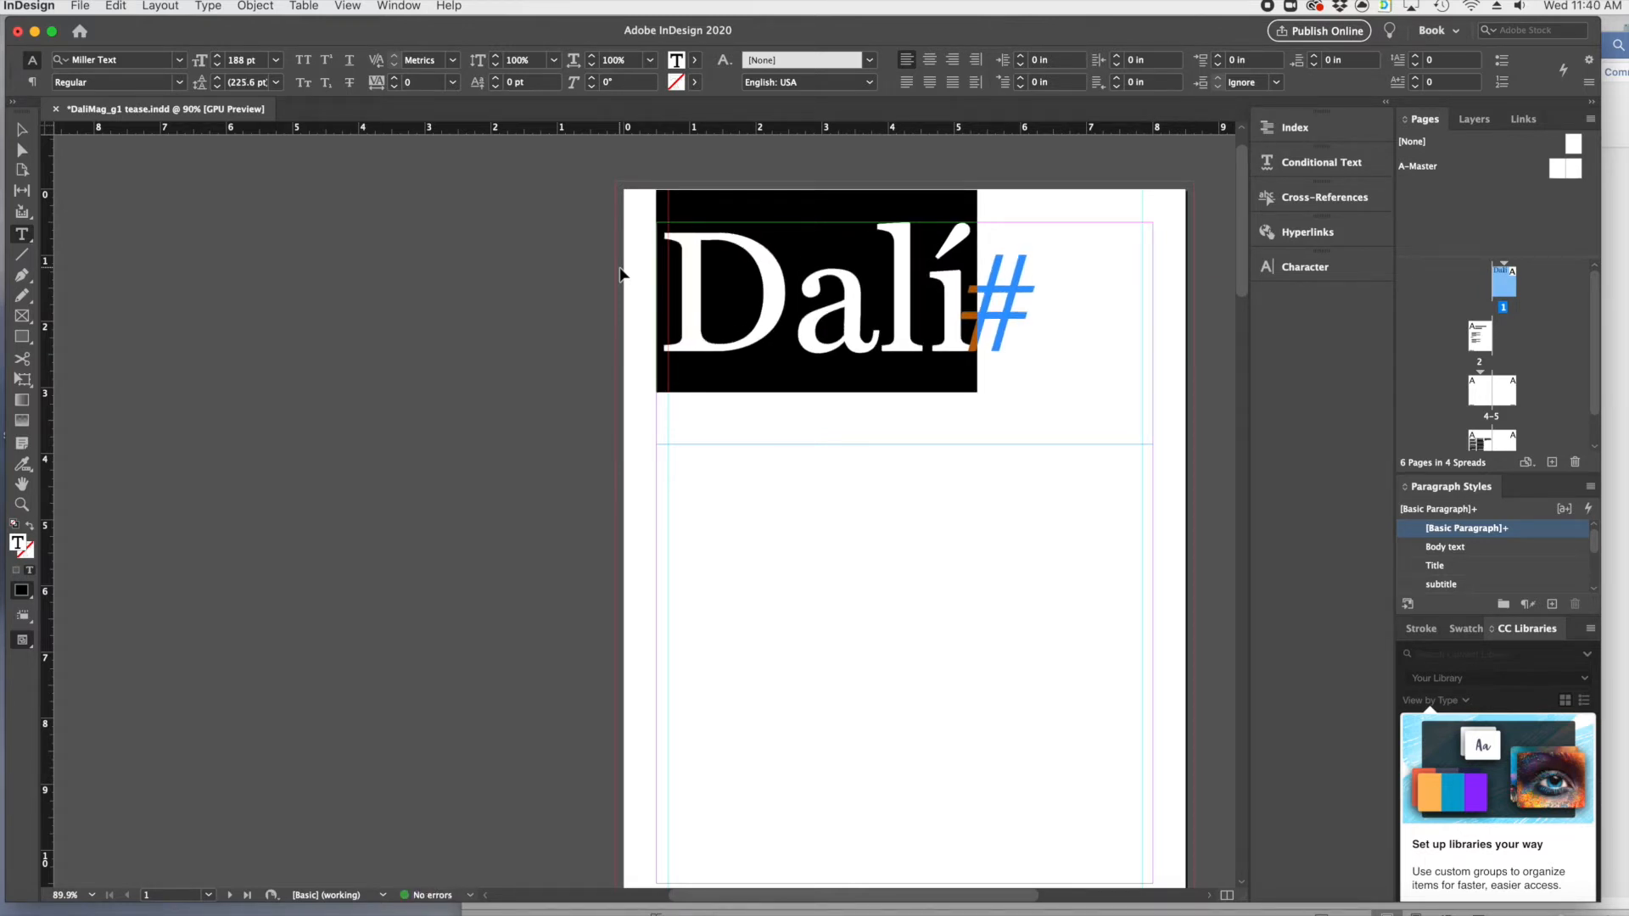
key(super+alt+shift+period)
key(super+alt+shift+period)
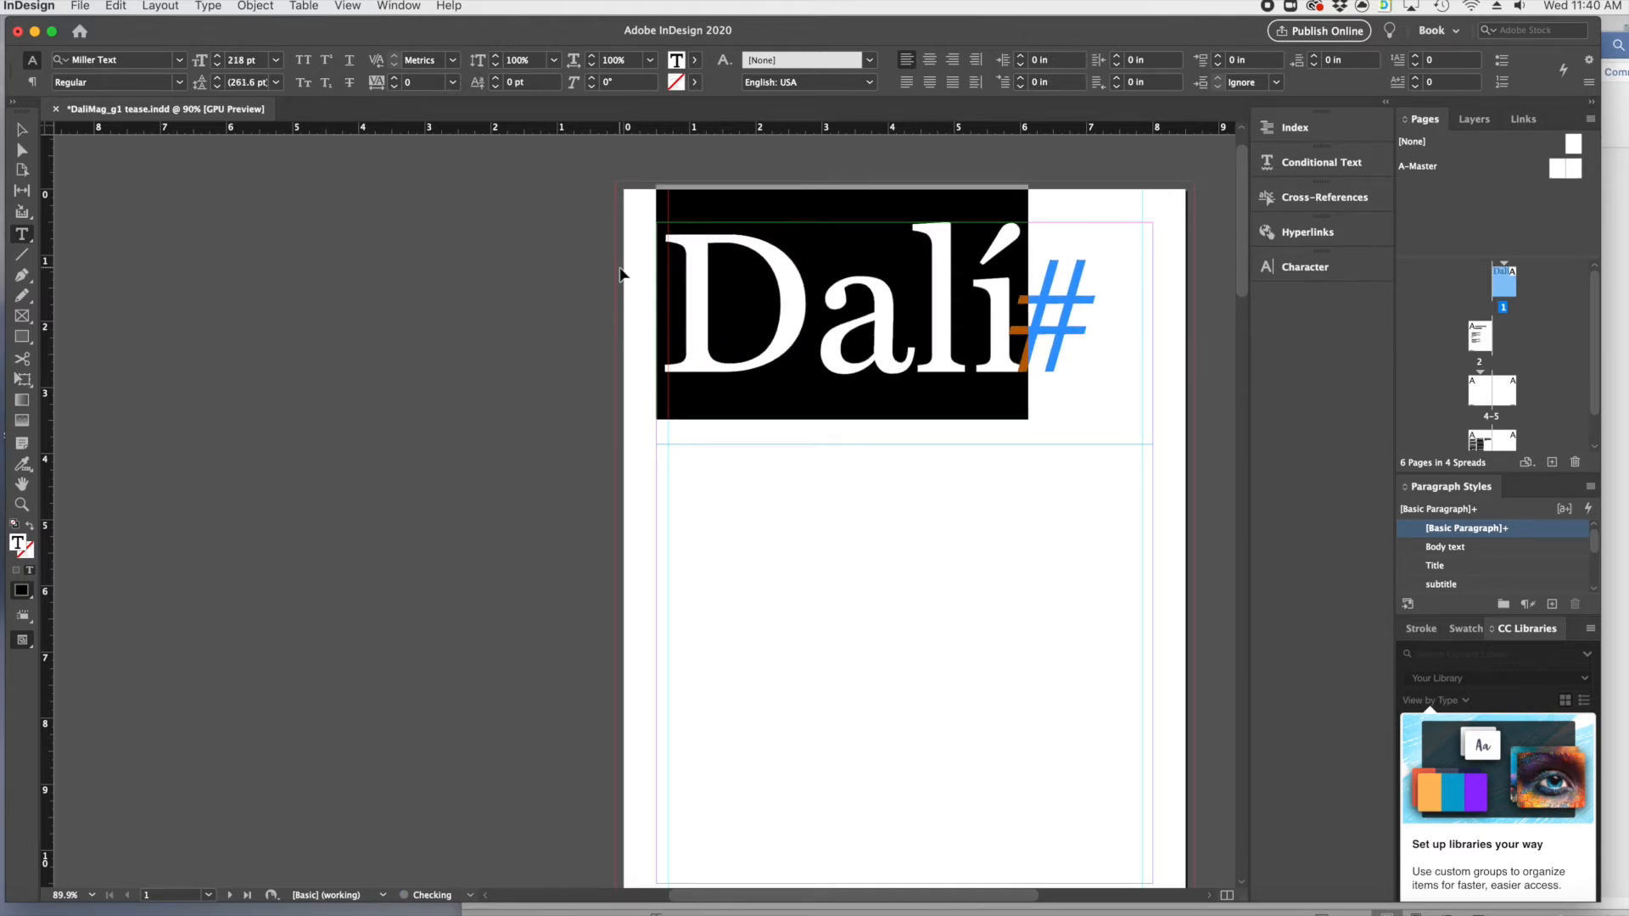
key(super+alt+shift+period)
key(super+alt+shift+period)
key(super+alt+shift+period)
key(super+alt+shift+period)
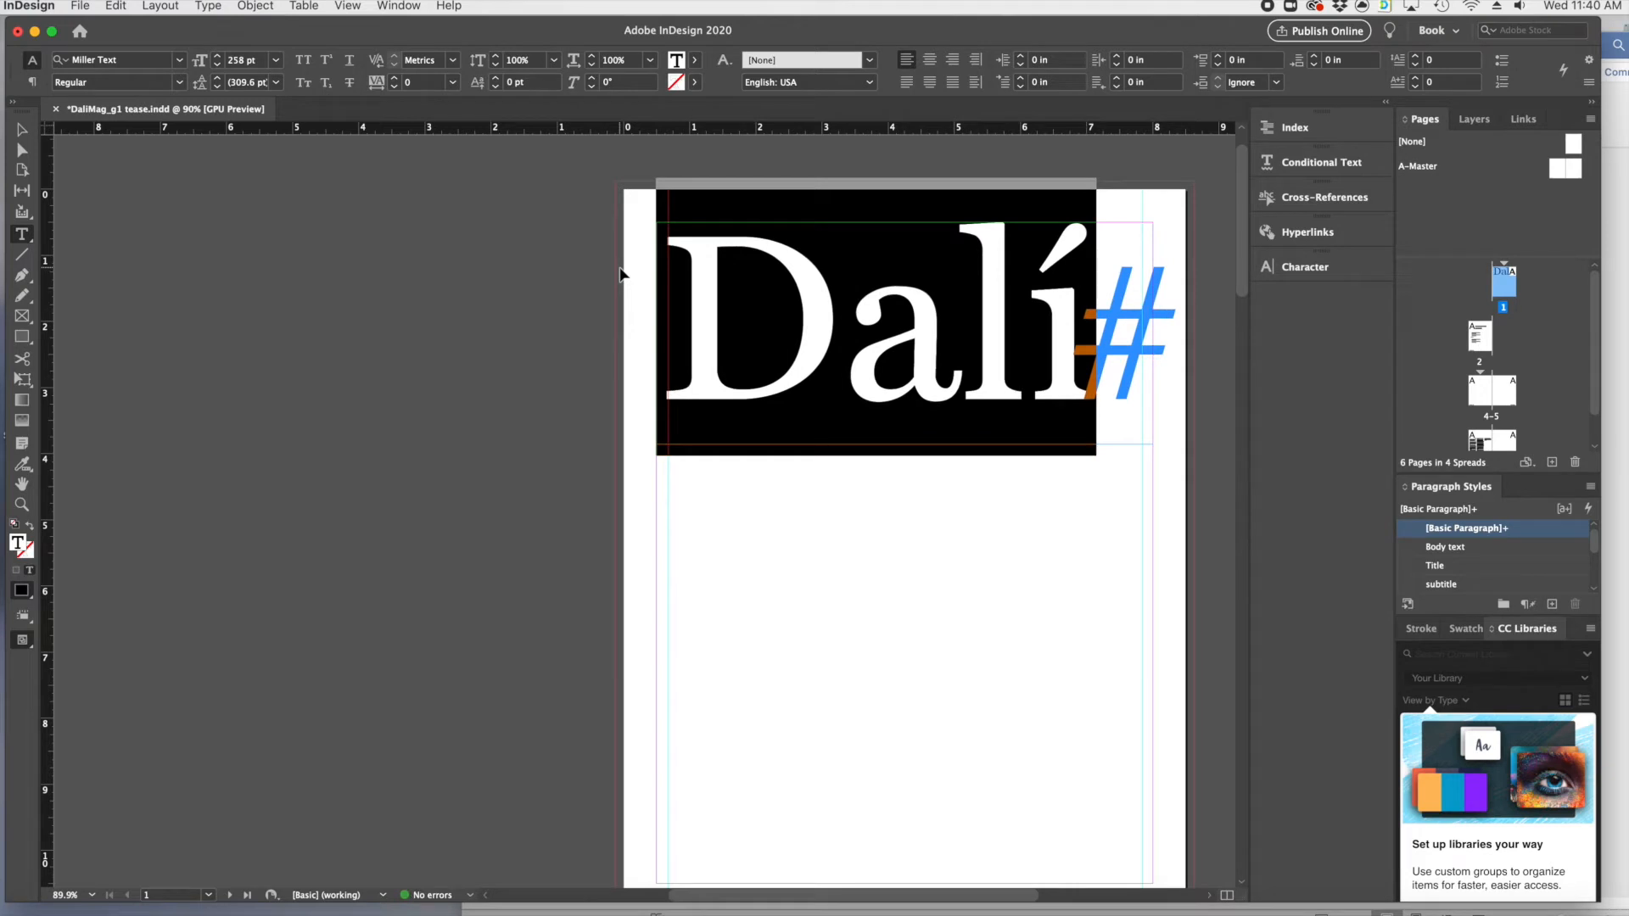
key(super+alt+shift+comma)
key(super+alt+shift+comma)
key(super+alt+shift+comma)
key(super+alt+shift+comma)
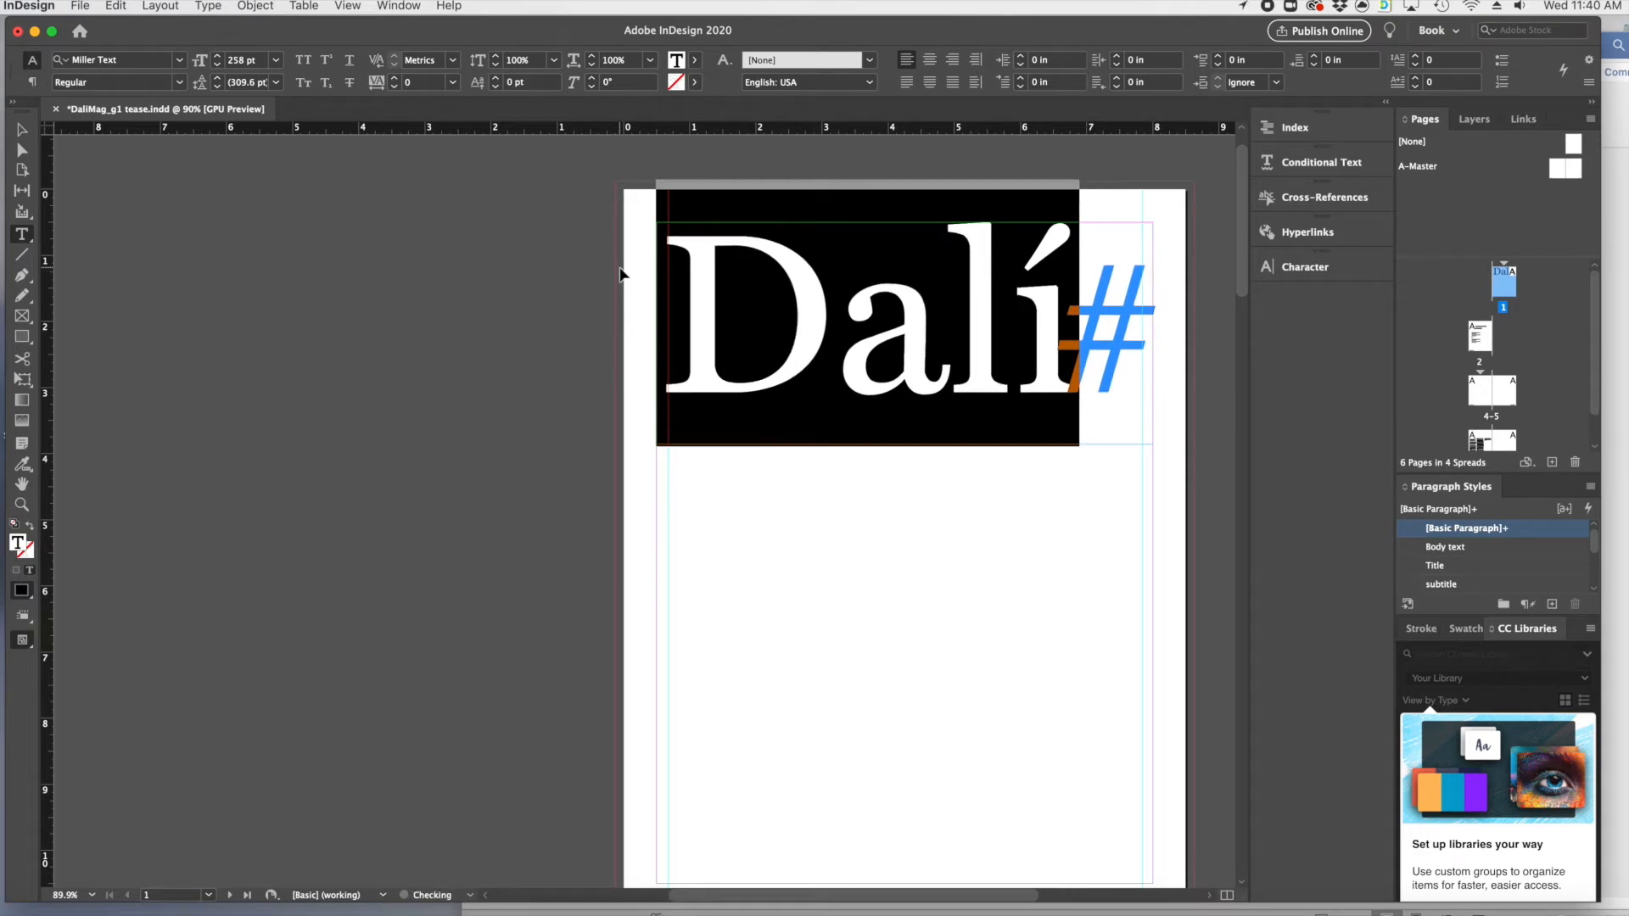
key(super+alt+shift+comma)
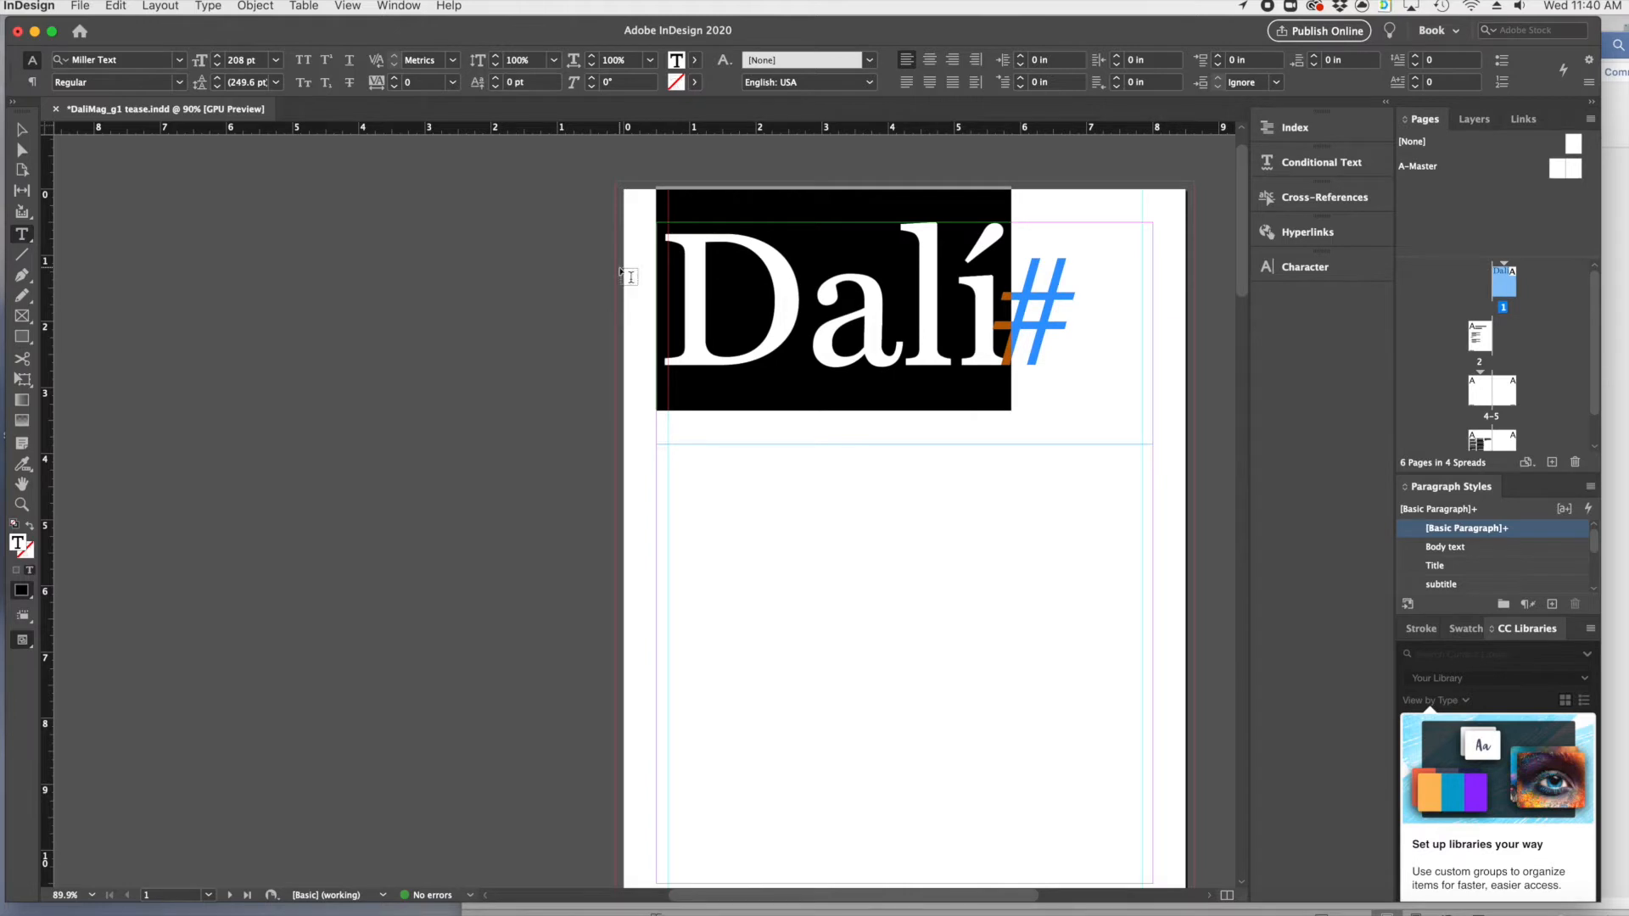
- Set the whole word "Dalí" in the Folio font with the Extra Bold style
click(770, 351)
drag(1016, 323, 461, 204)
click(180, 60)
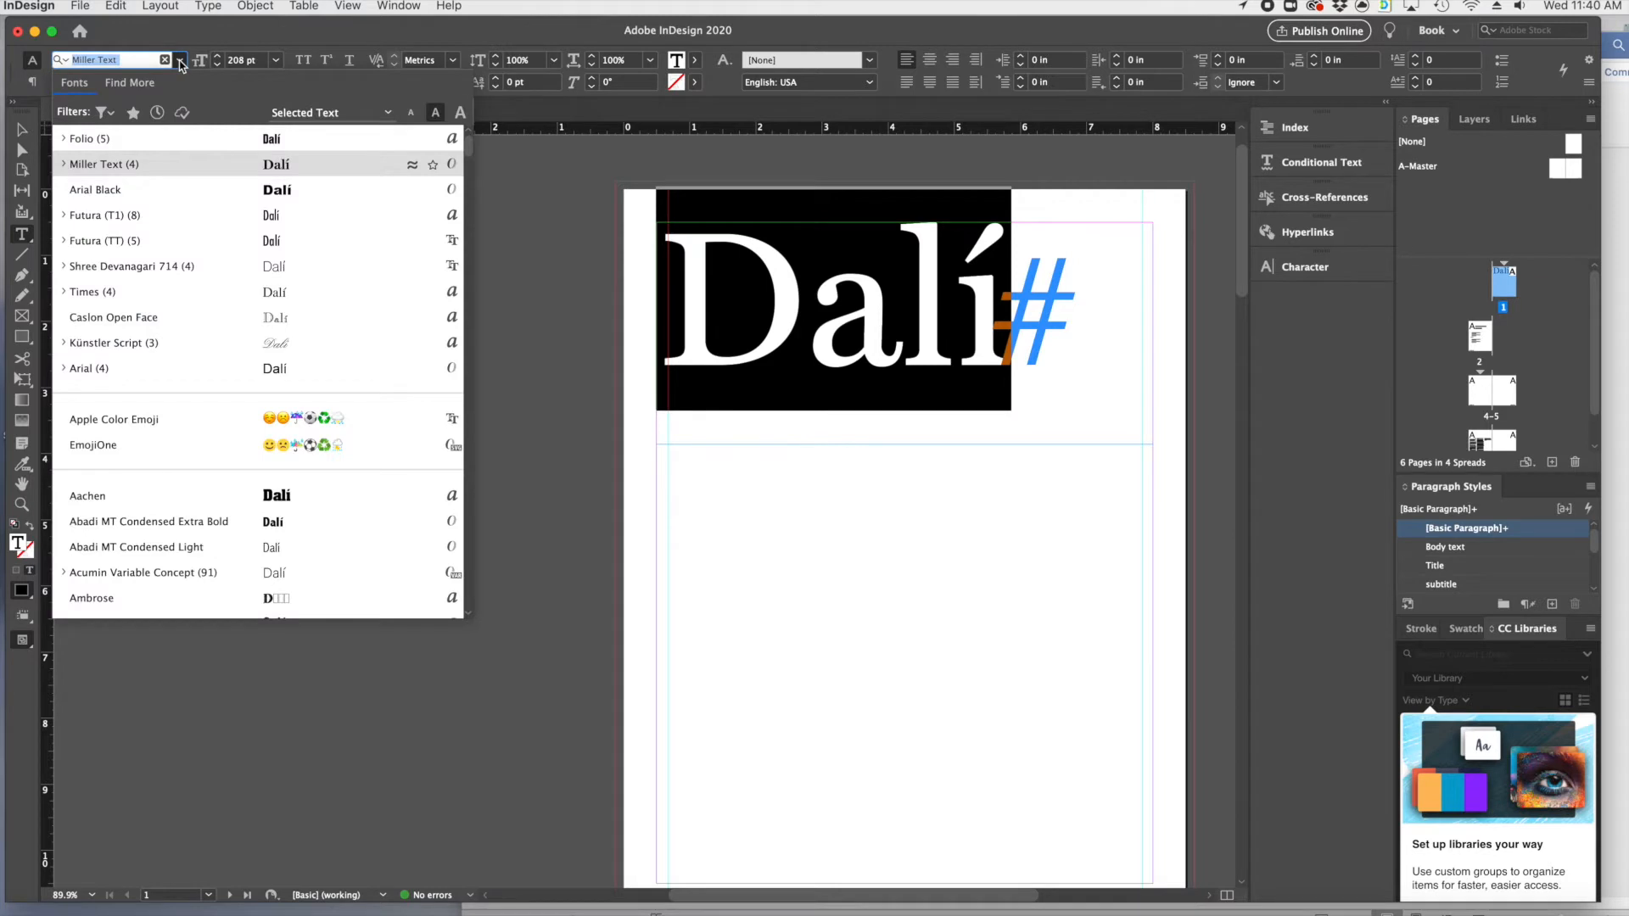
click(219, 145)
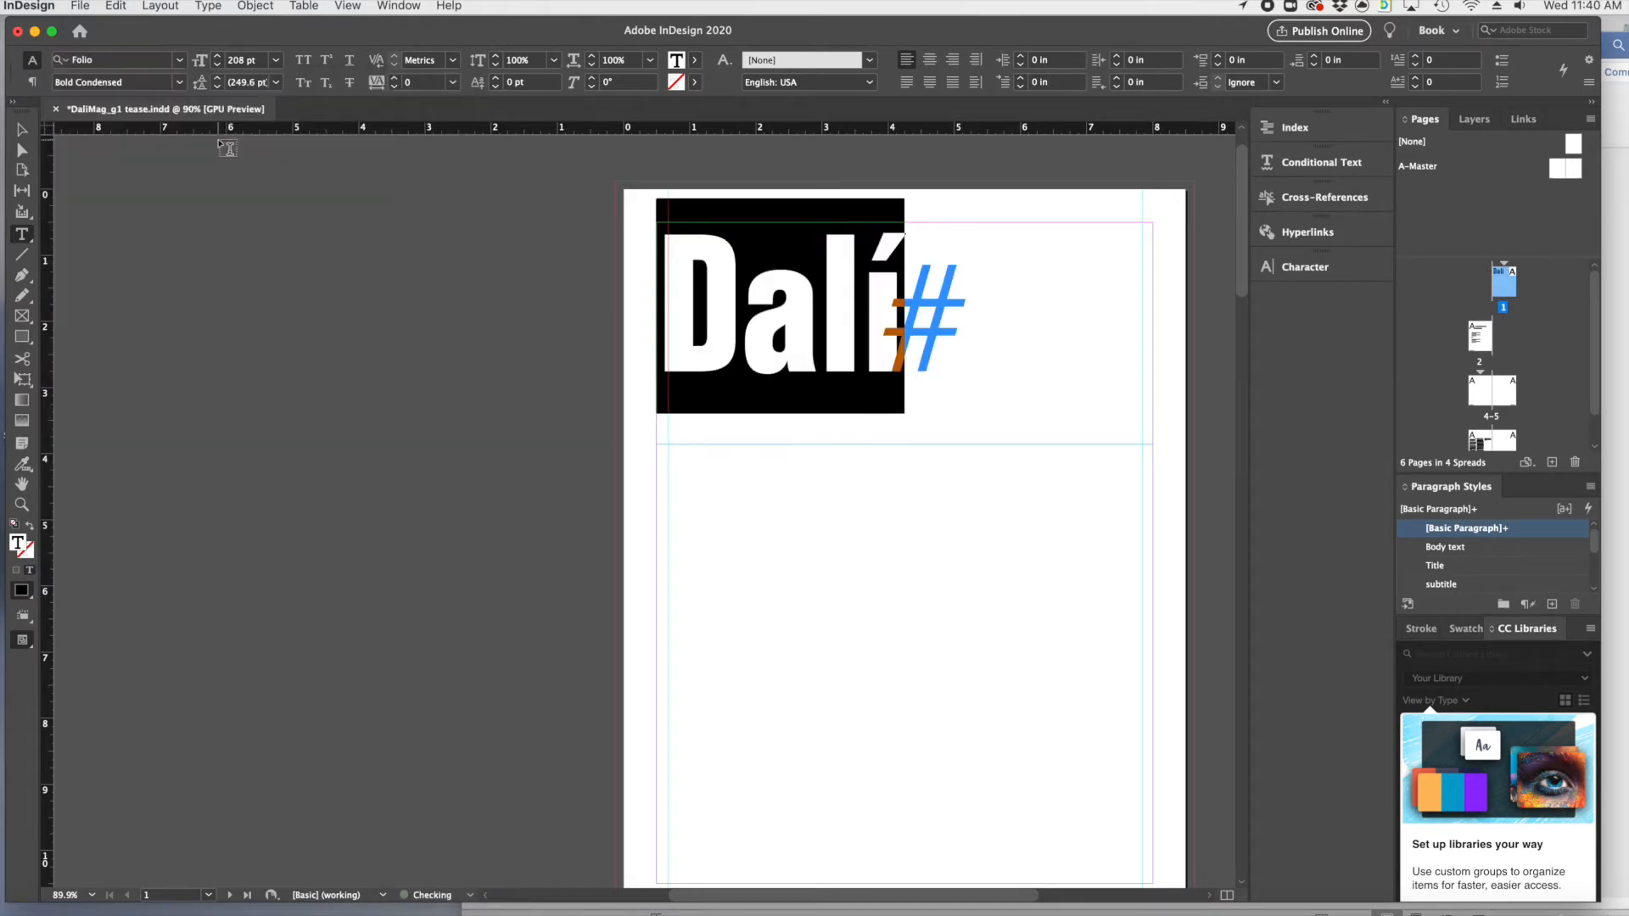
click(179, 82)
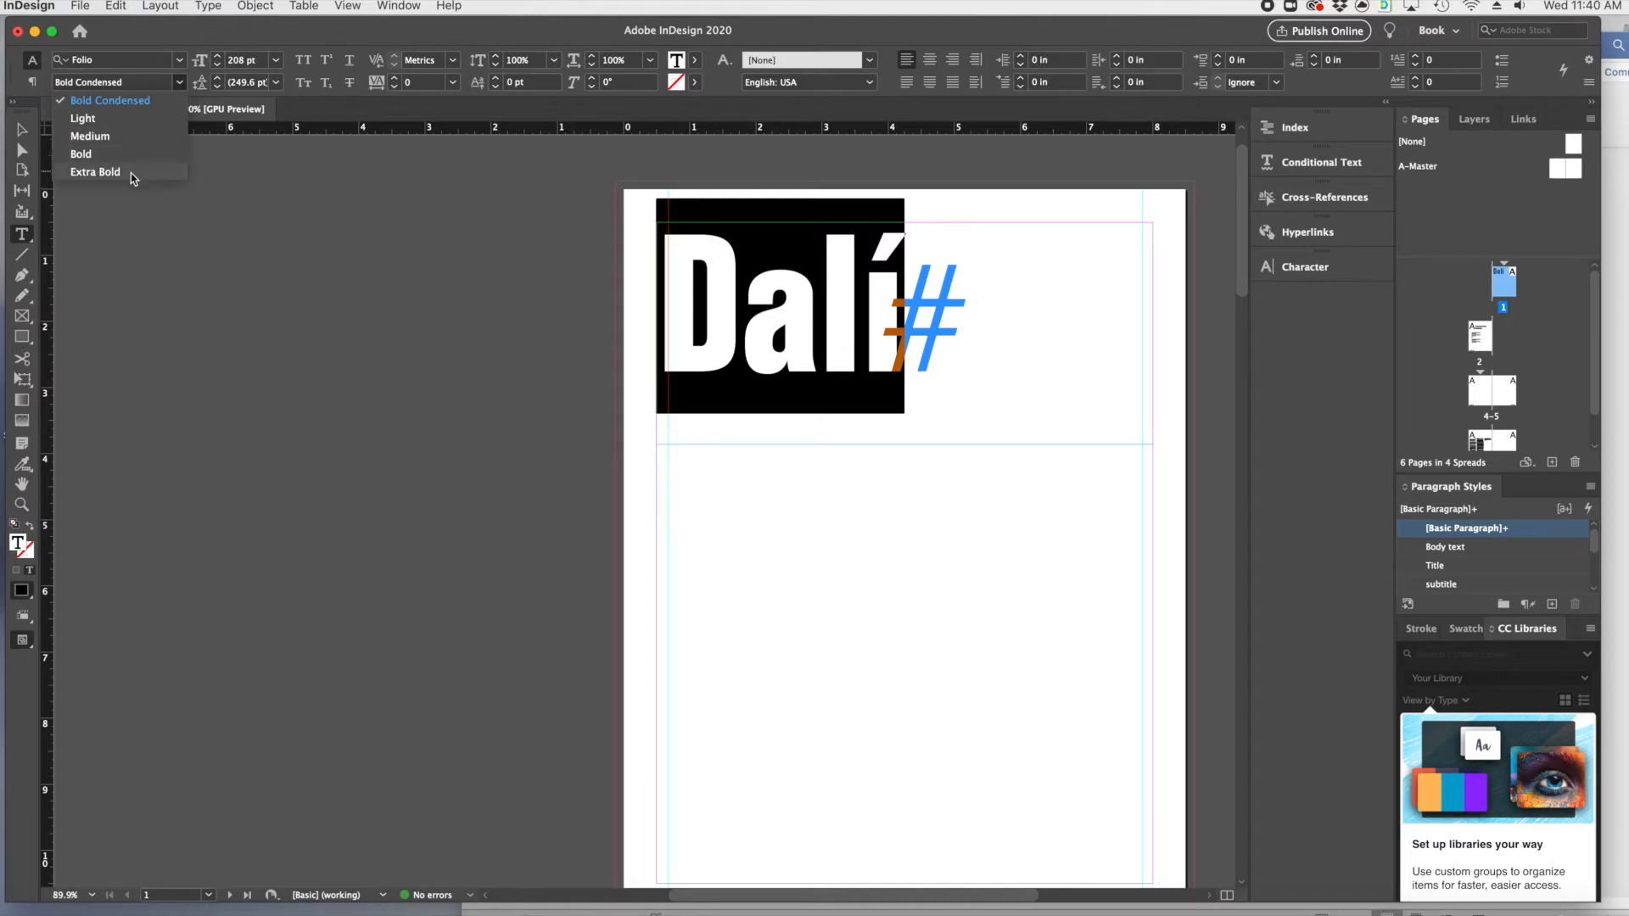
click(96, 173)
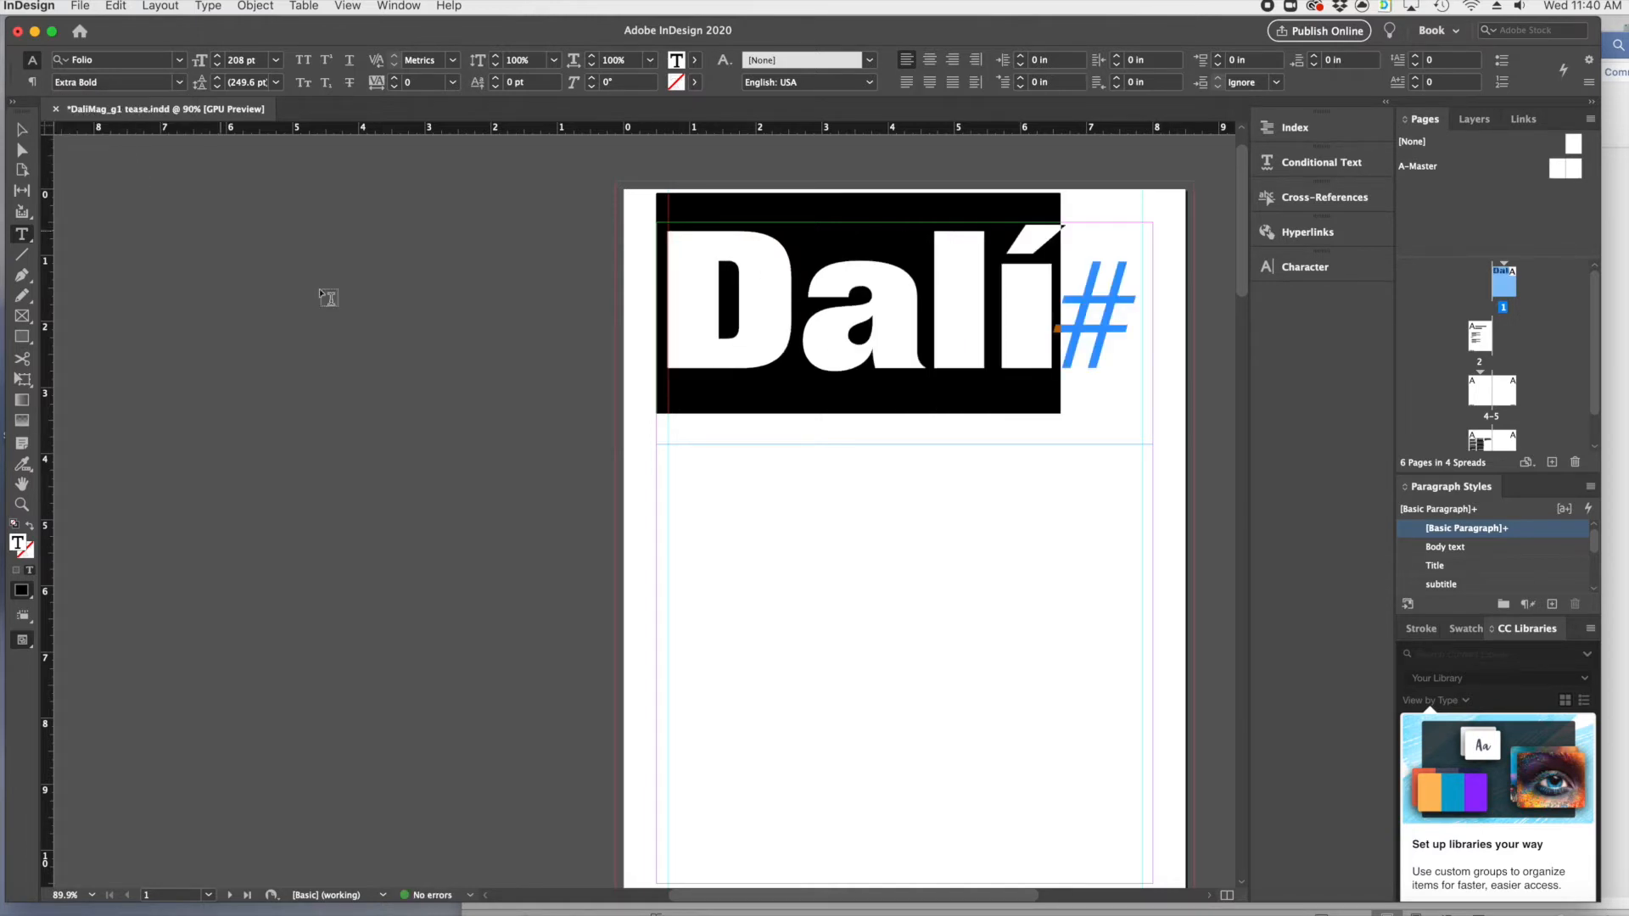
click(869, 389)
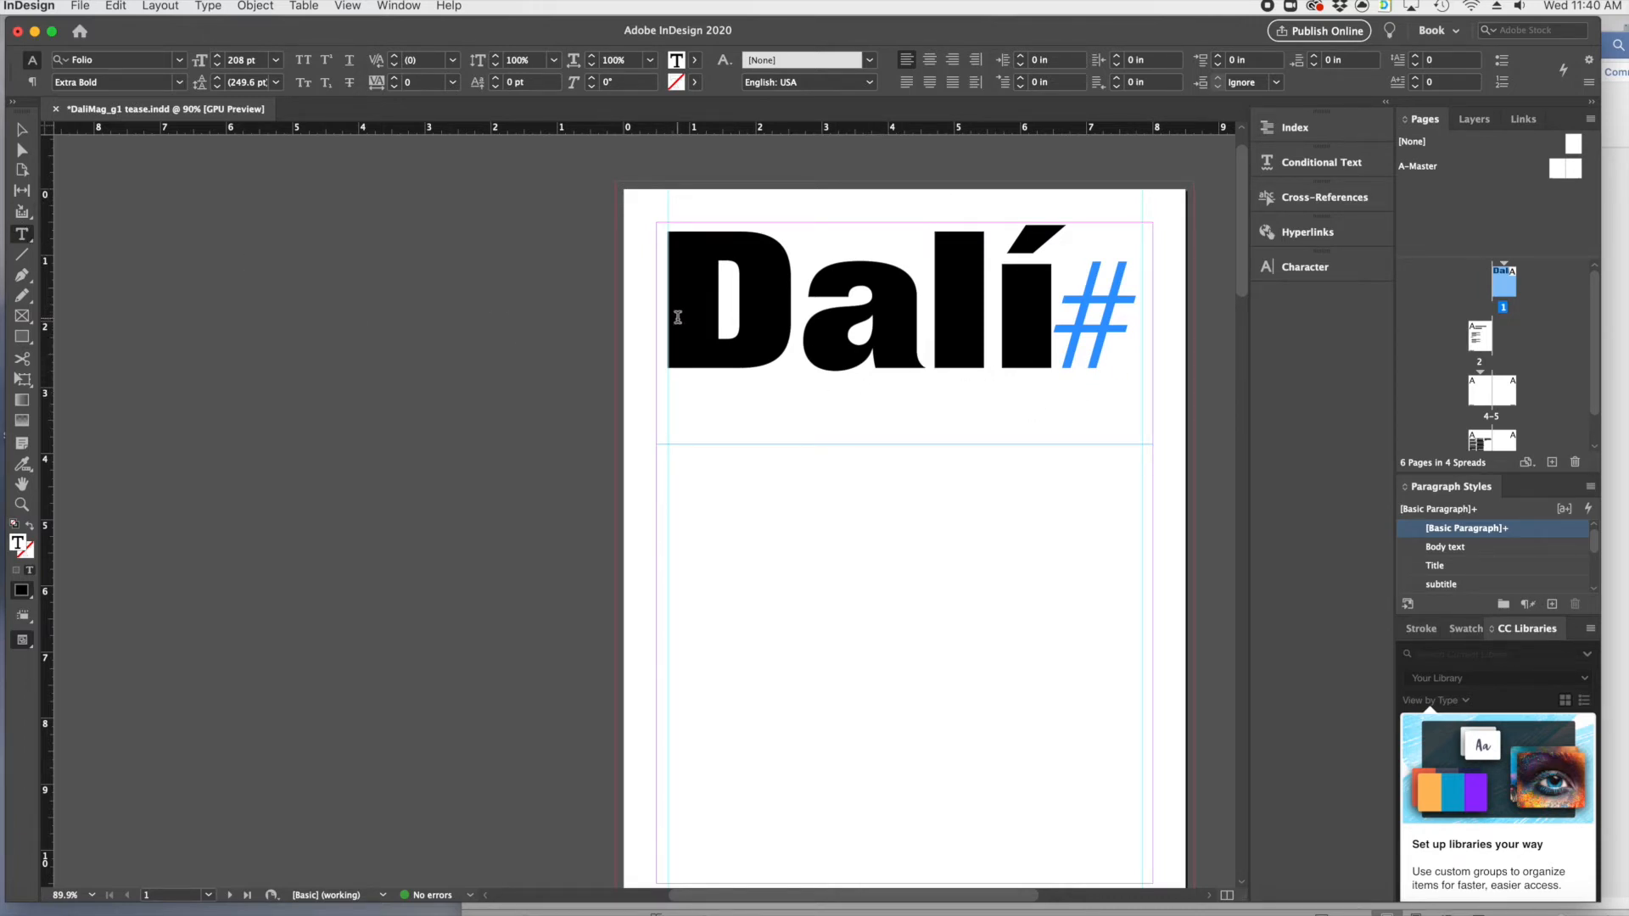
drag(677, 313, 1067, 348)
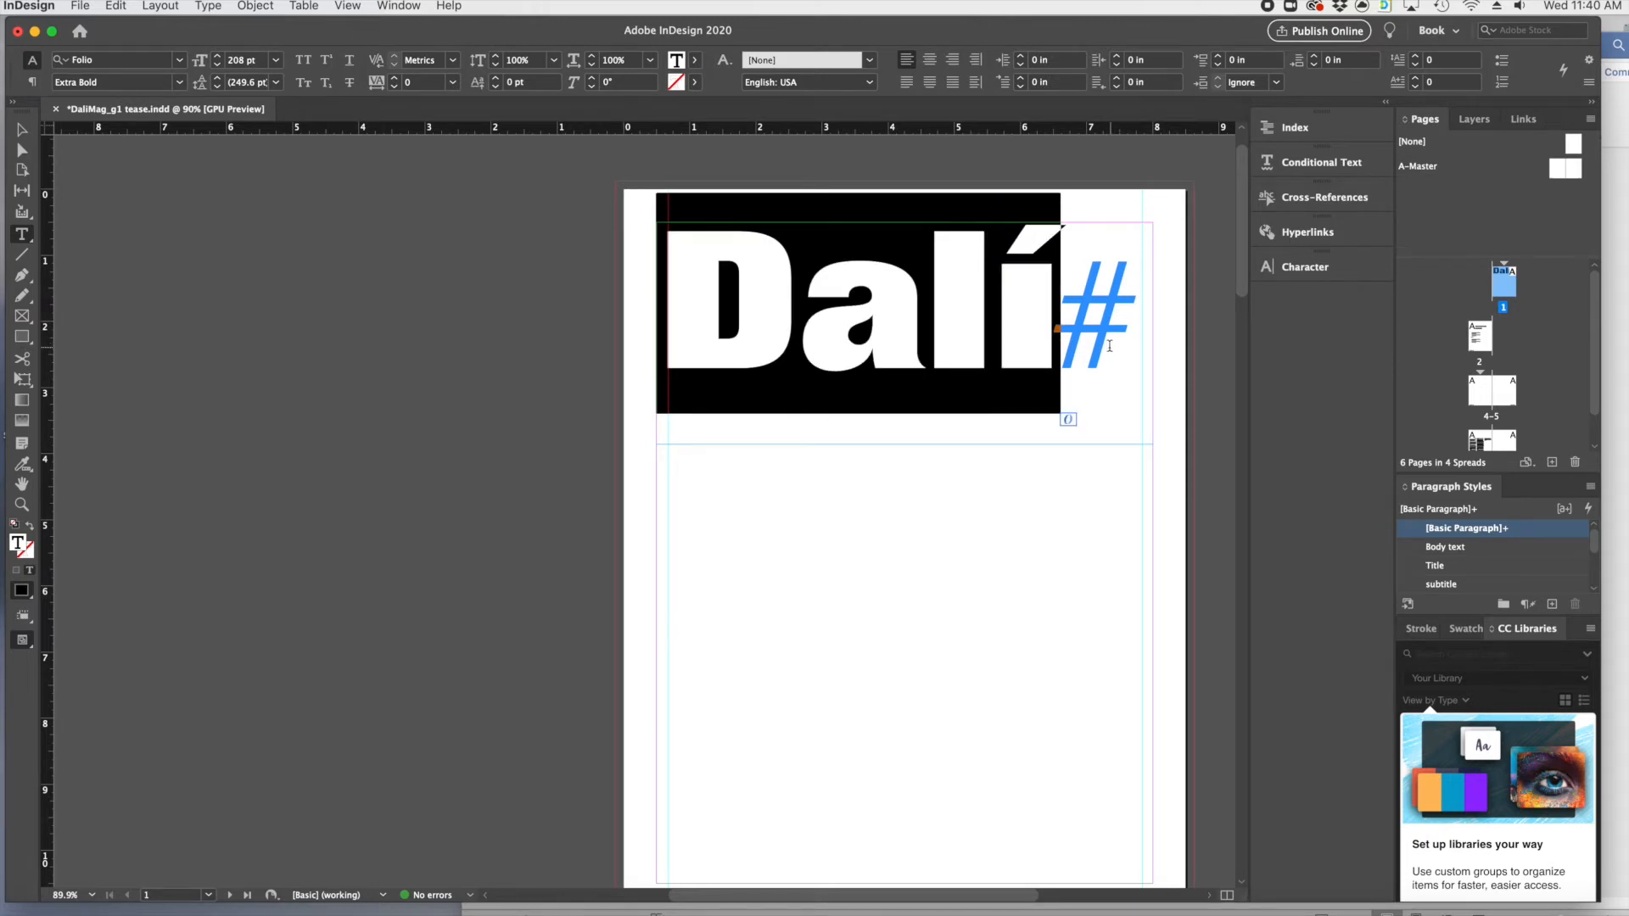
click(789, 352)
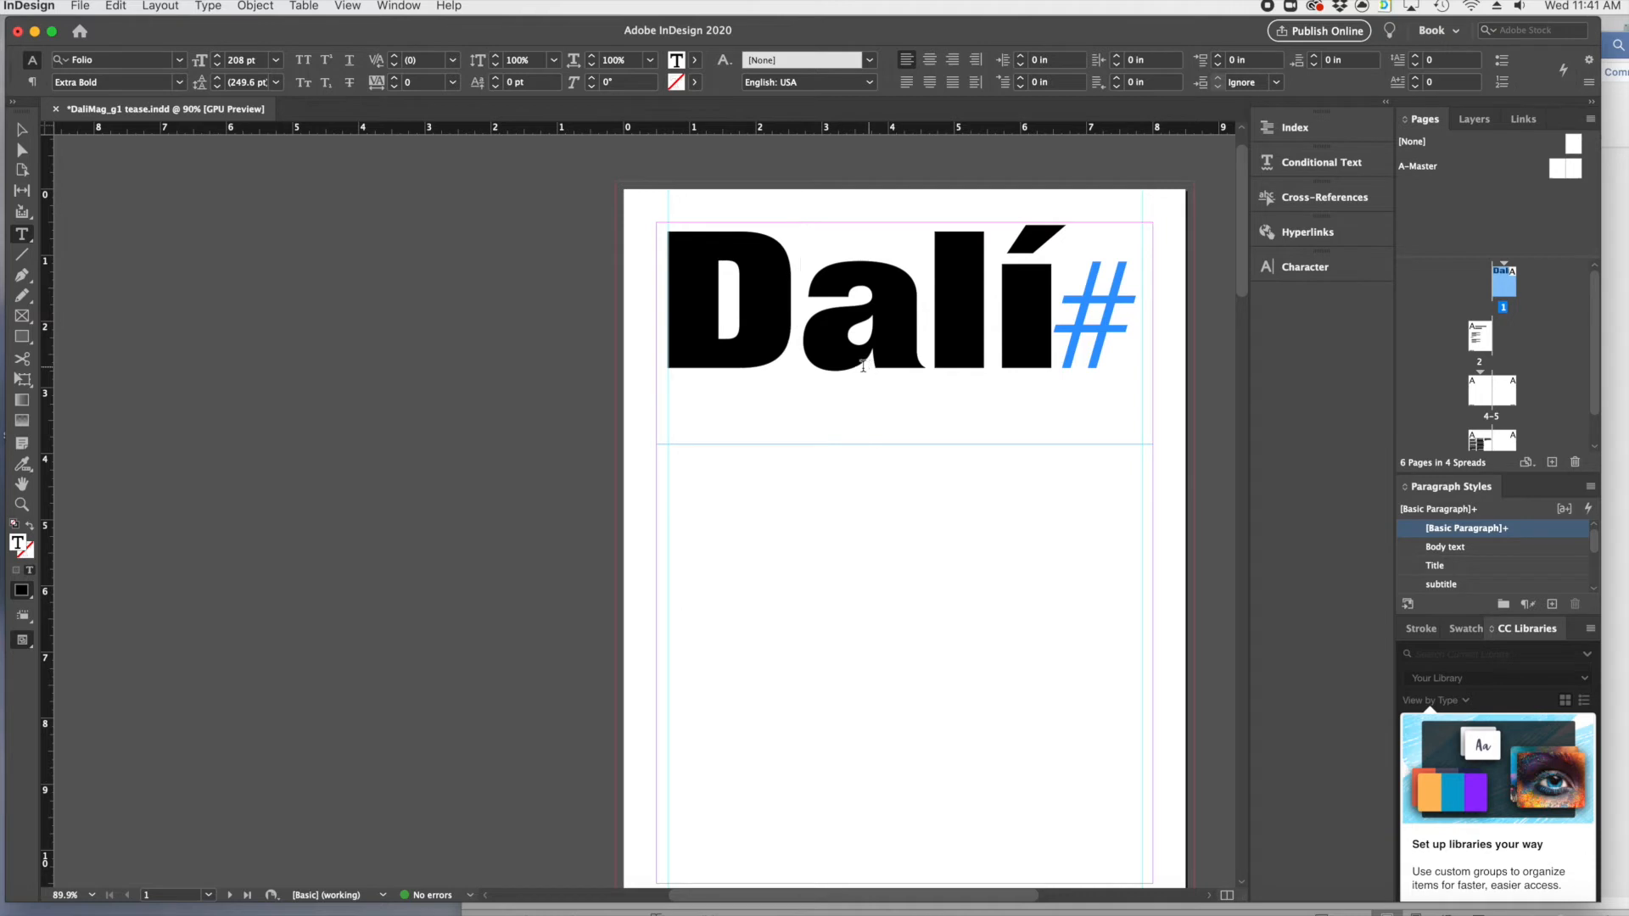
- Select the letters "Da" of the title word and choose the Book workspace
drag(669, 298, 871, 323)
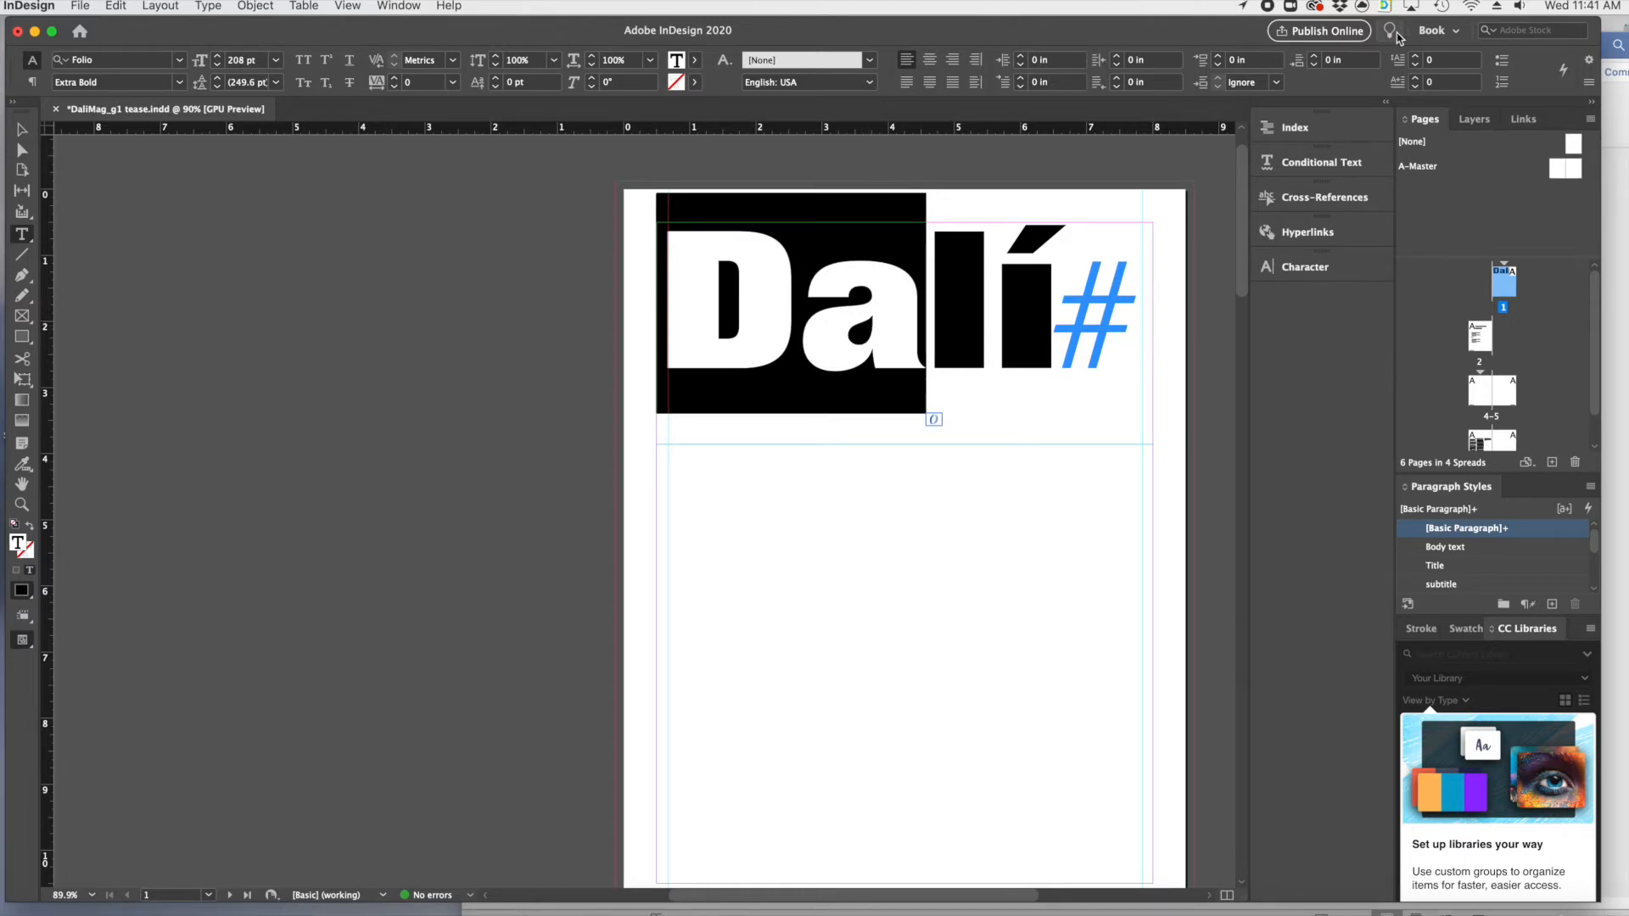
click(405, 8)
mouse_move(413, 47)
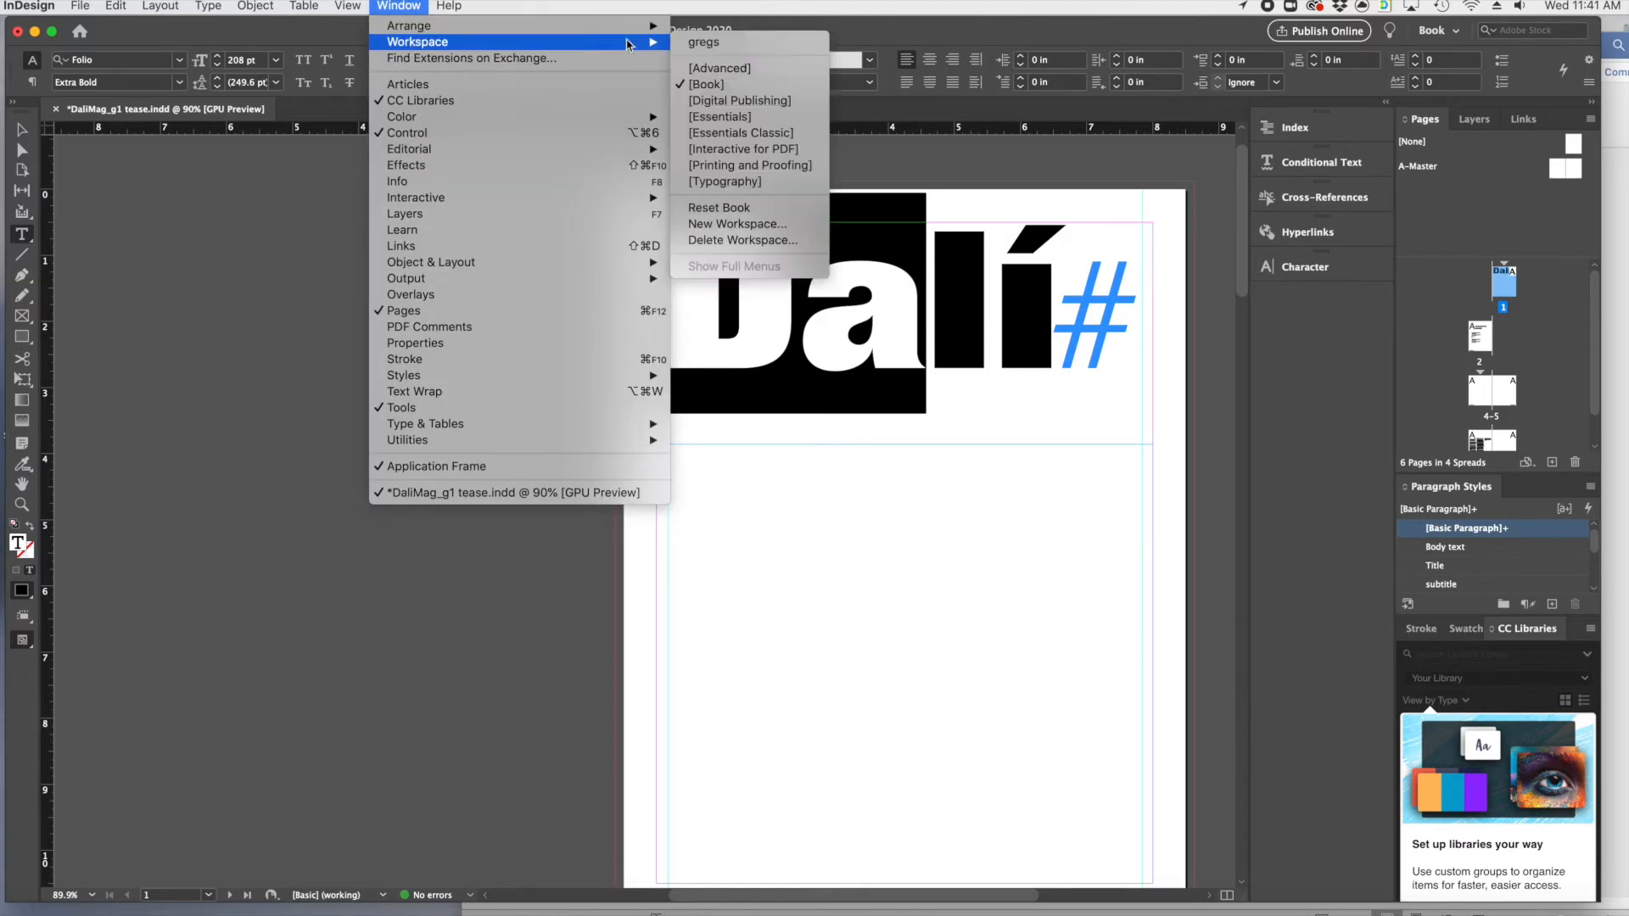
click(762, 84)
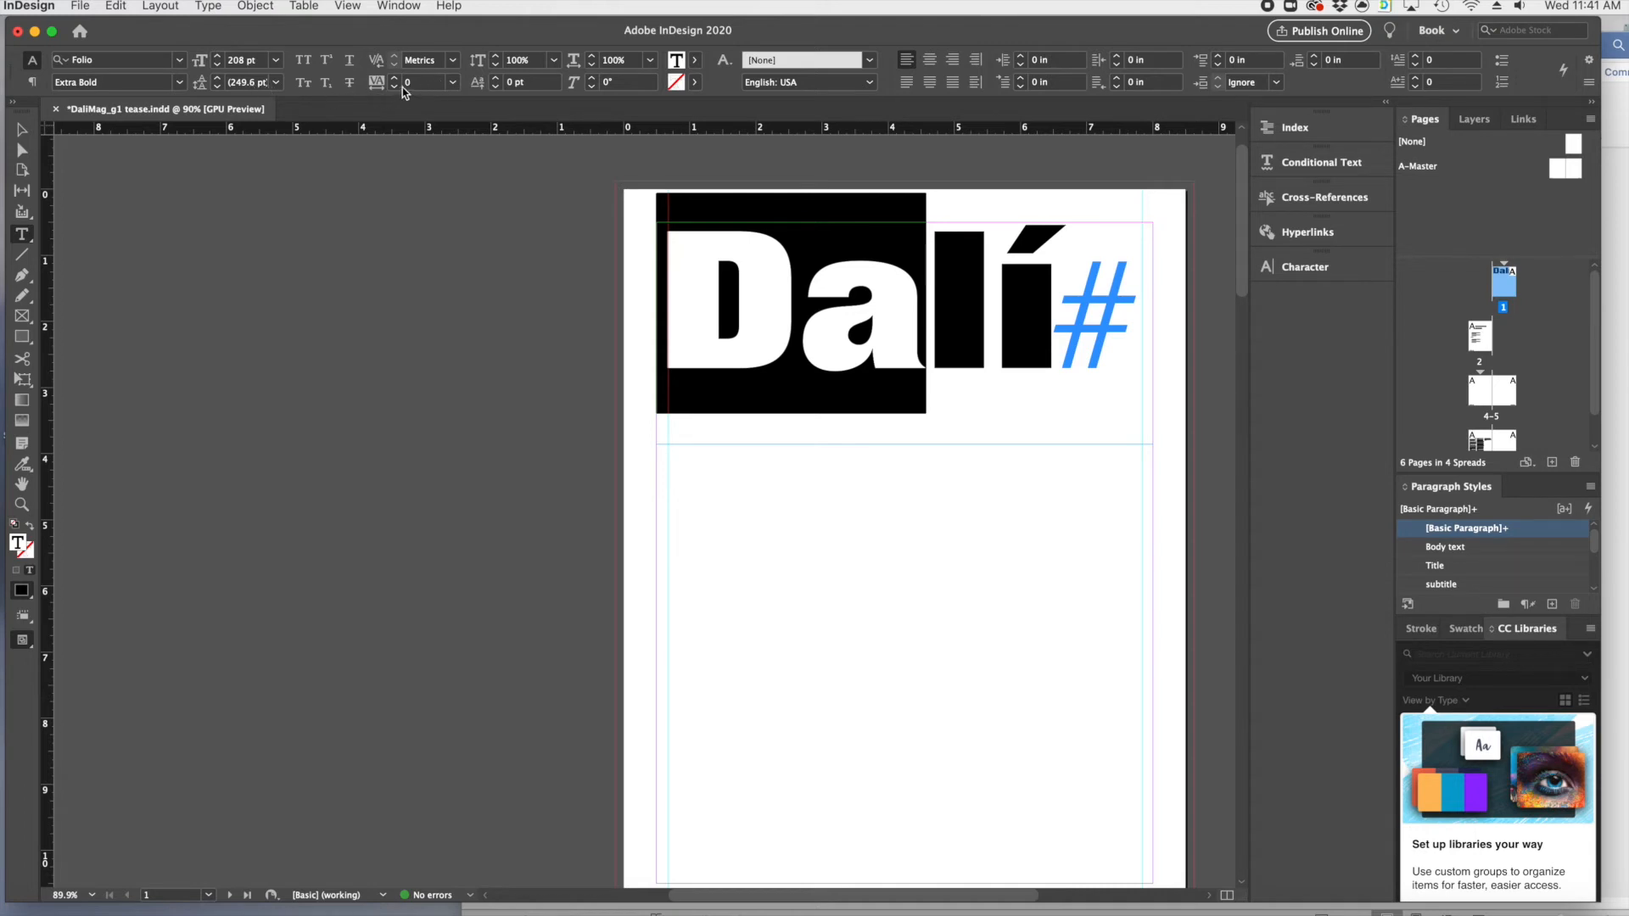
- Set the tracking of the selected letters "Da" to -10 and tighten it further to -25
click(453, 83)
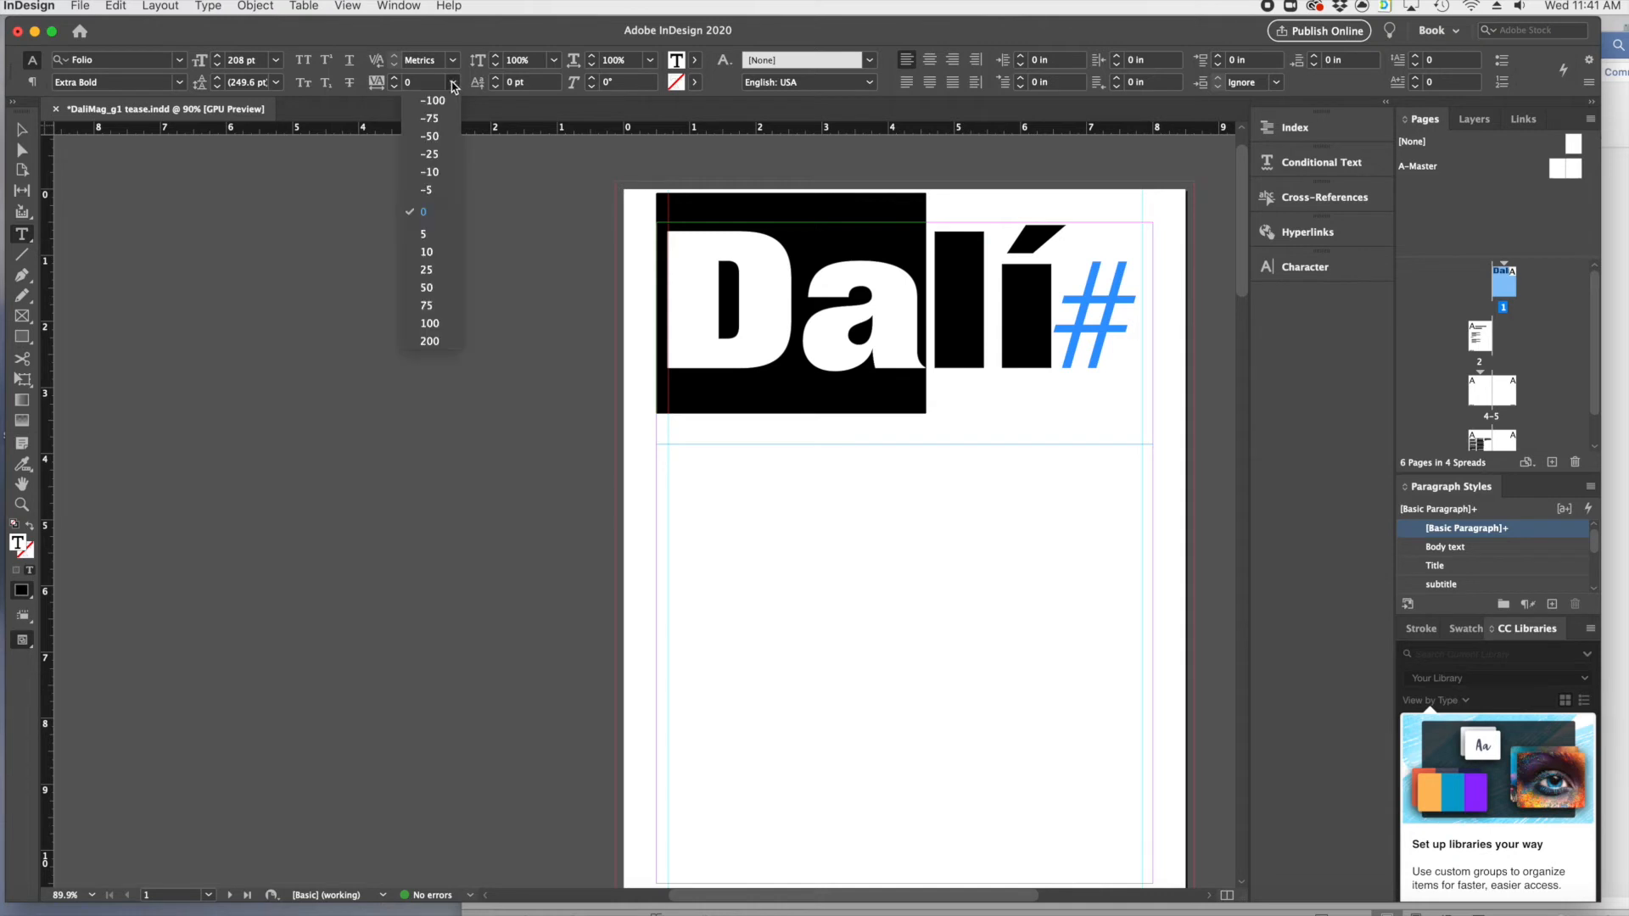
click(434, 173)
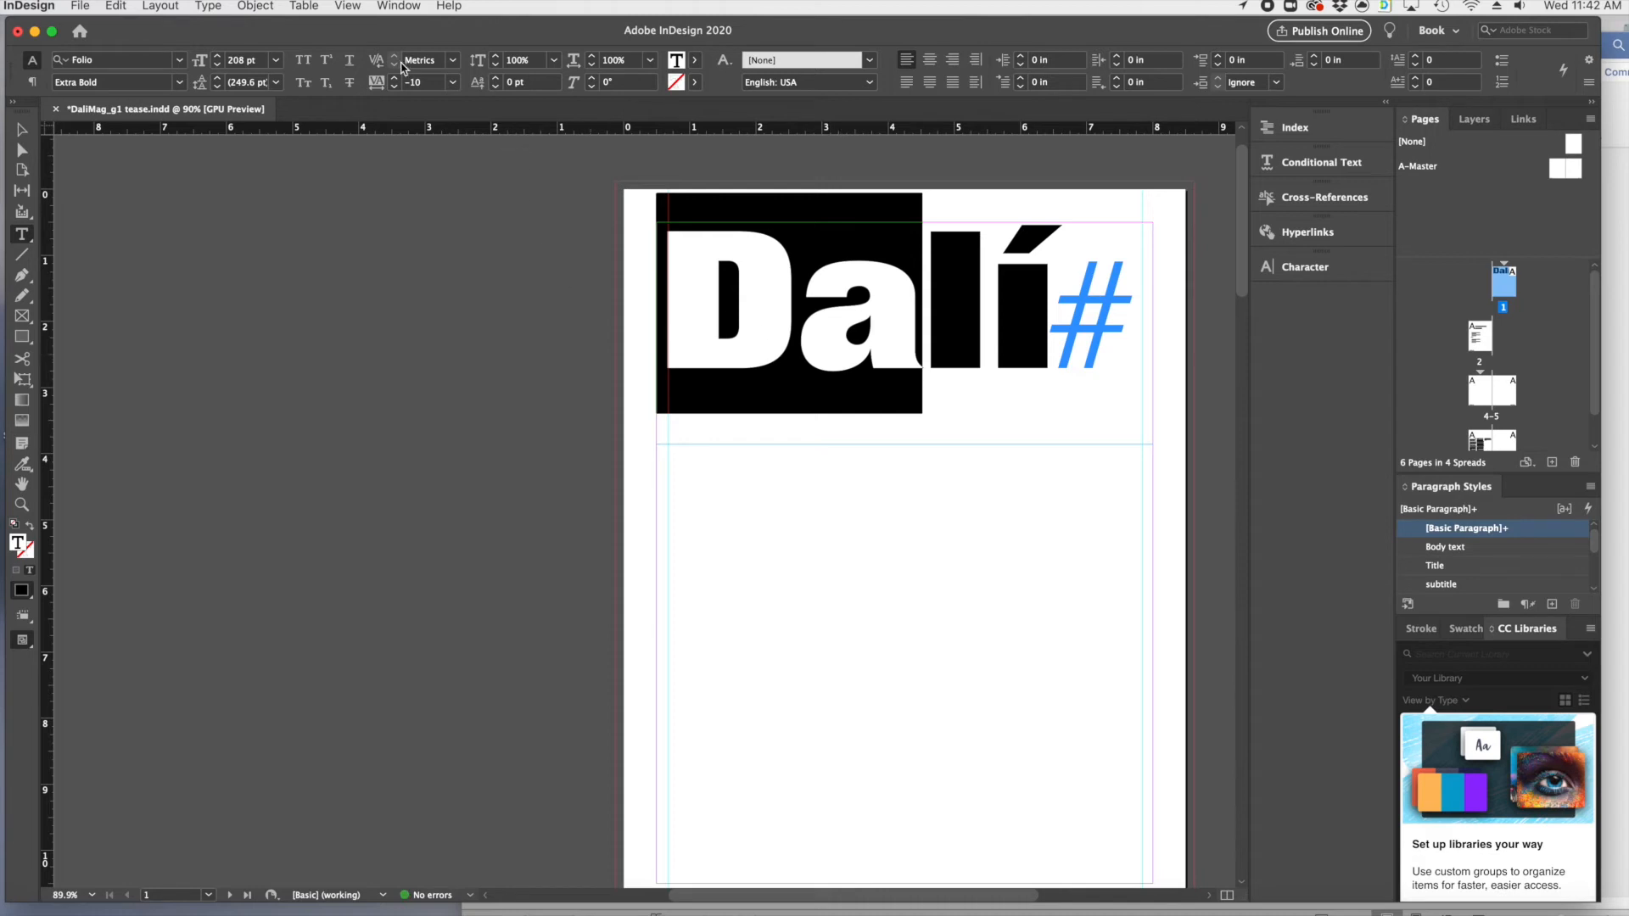
click(453, 82)
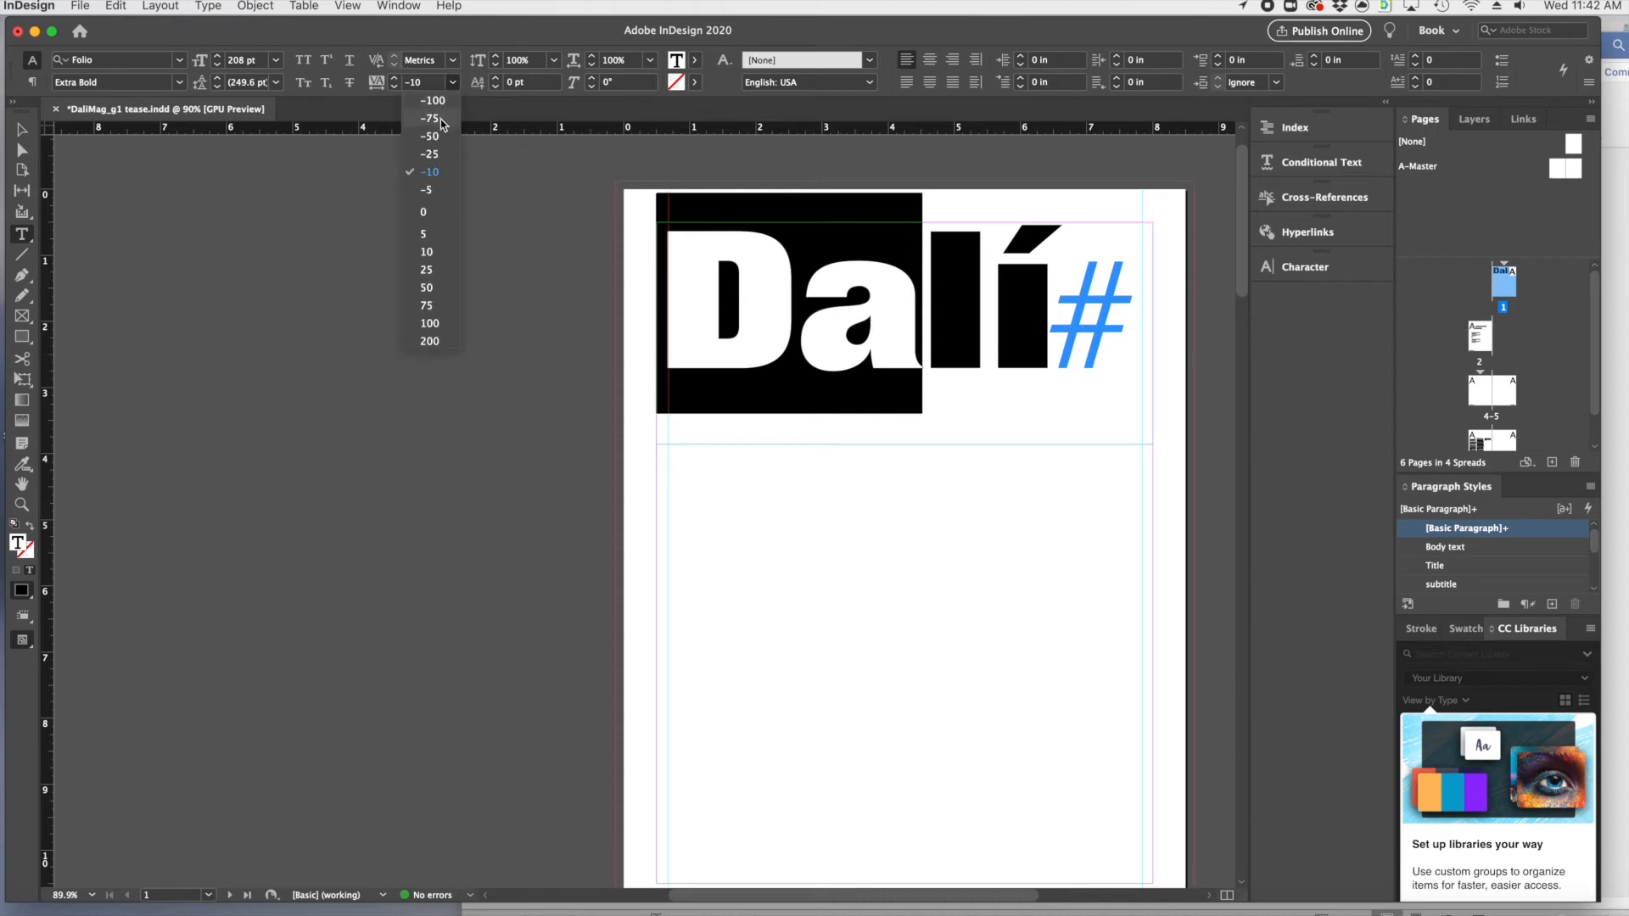
click(438, 156)
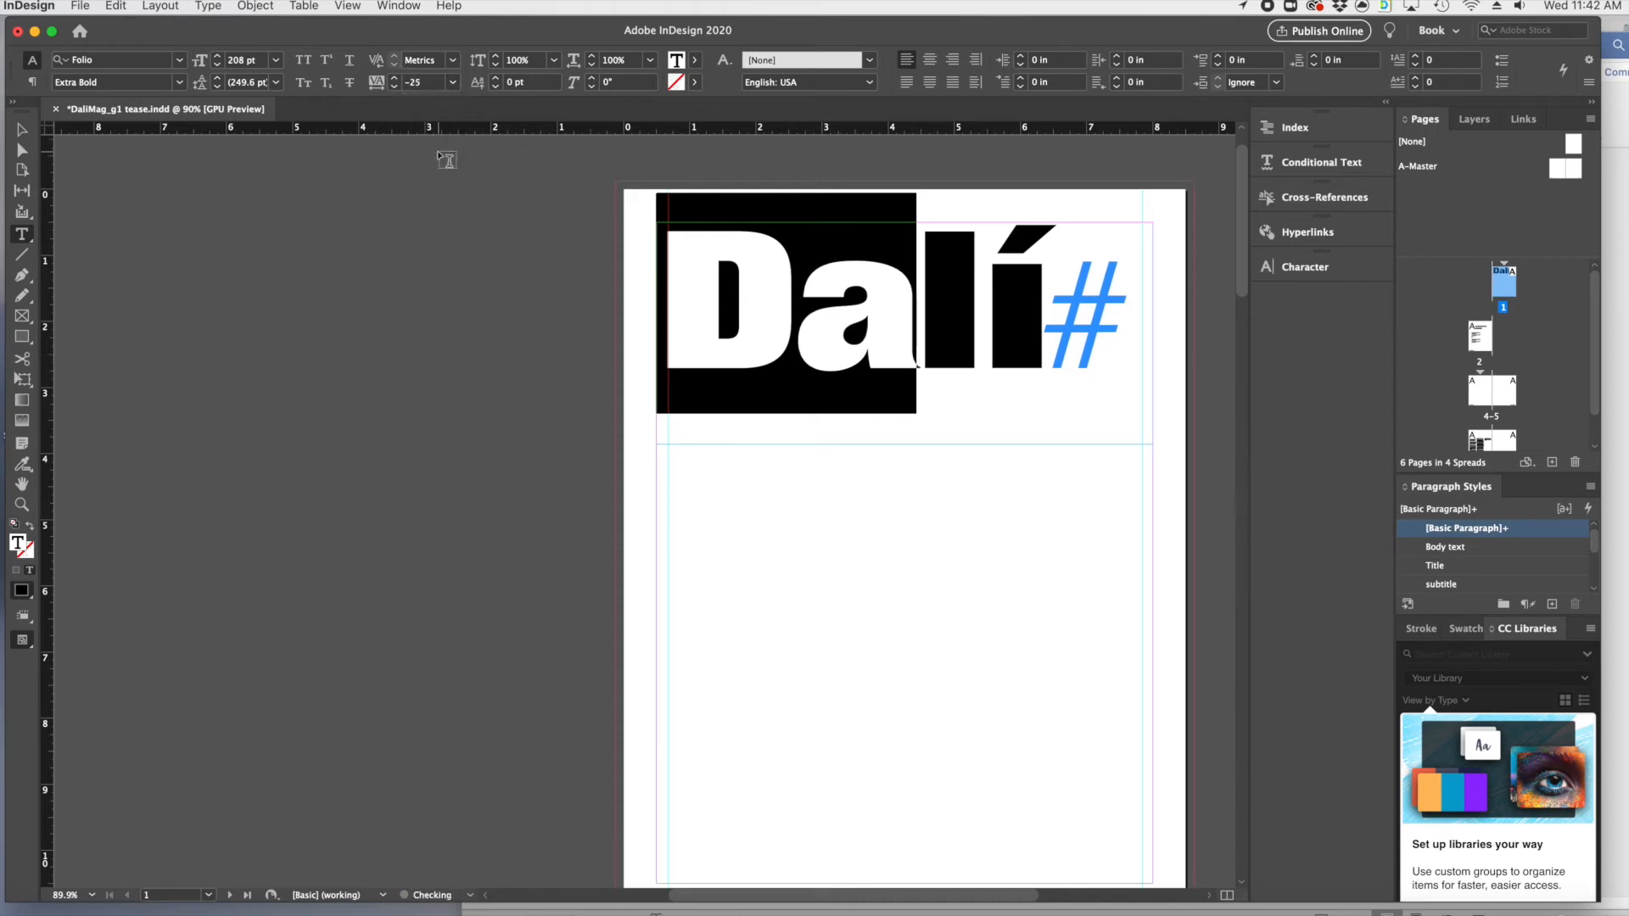
- Reselect the letters "Da" in the title word and set their tracking to -50
click(926, 354)
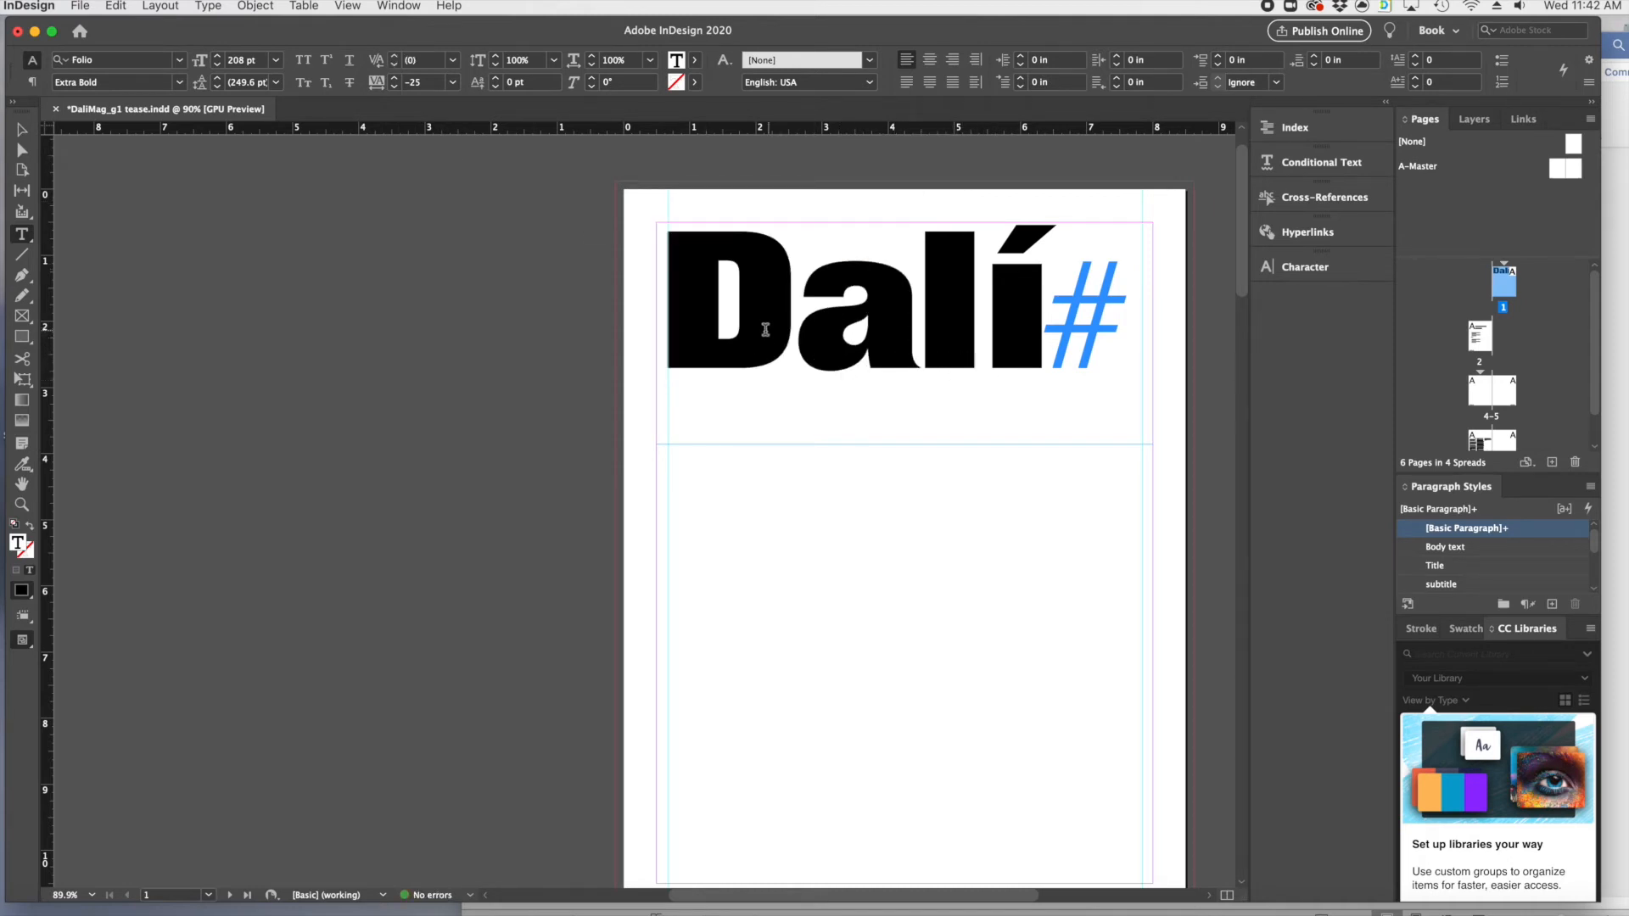
shift+click(707, 326)
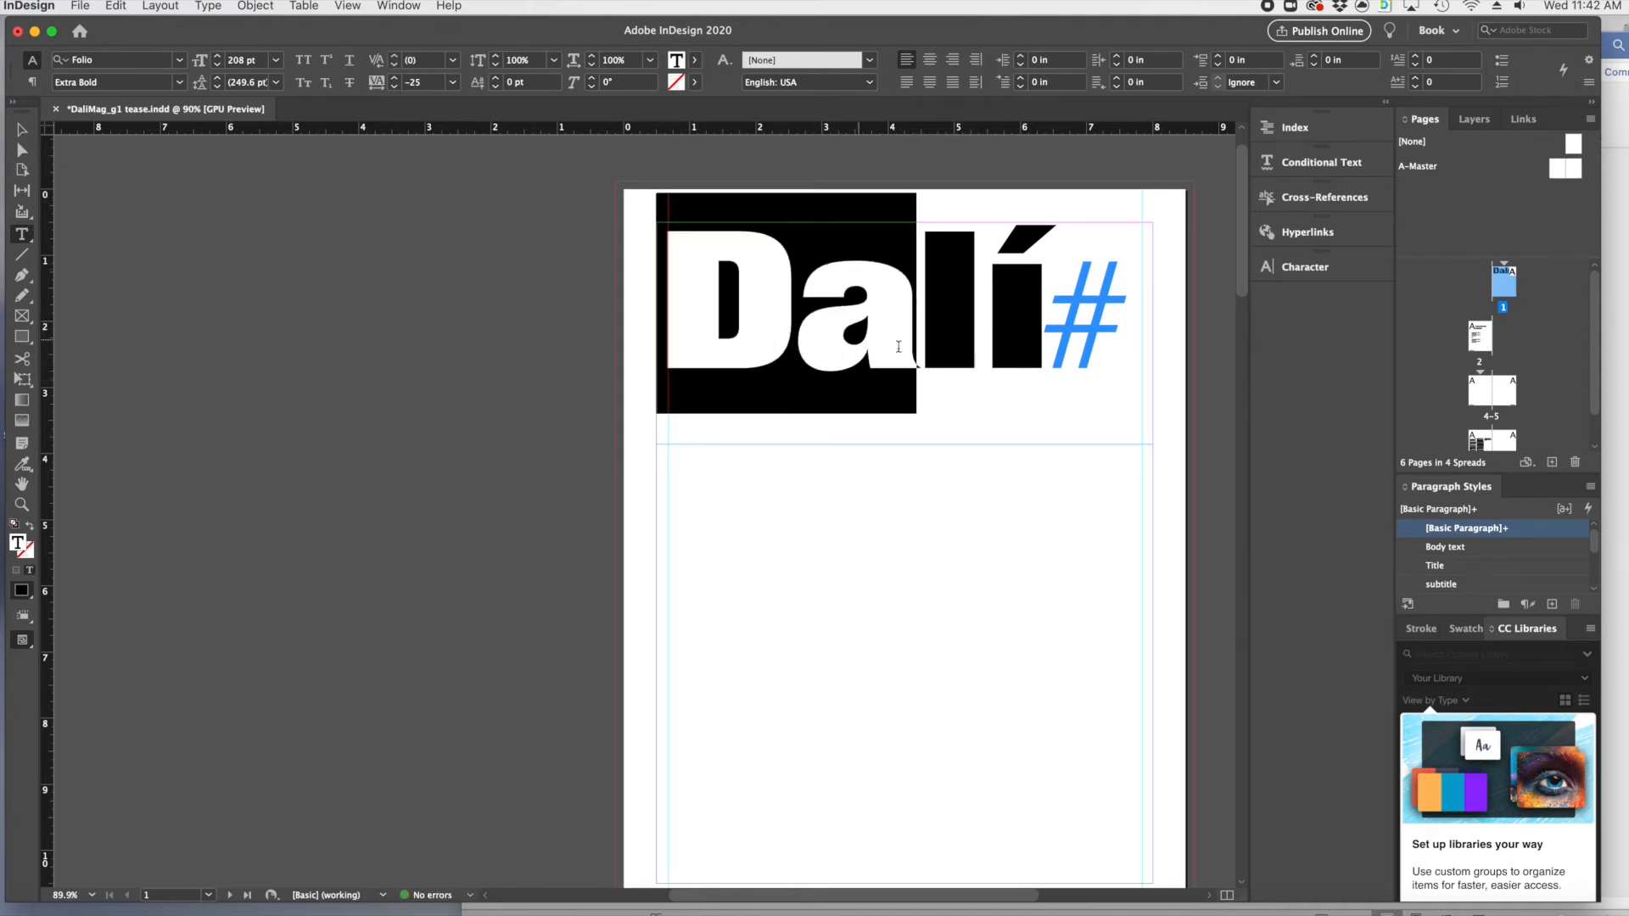
click(456, 83)
click(431, 137)
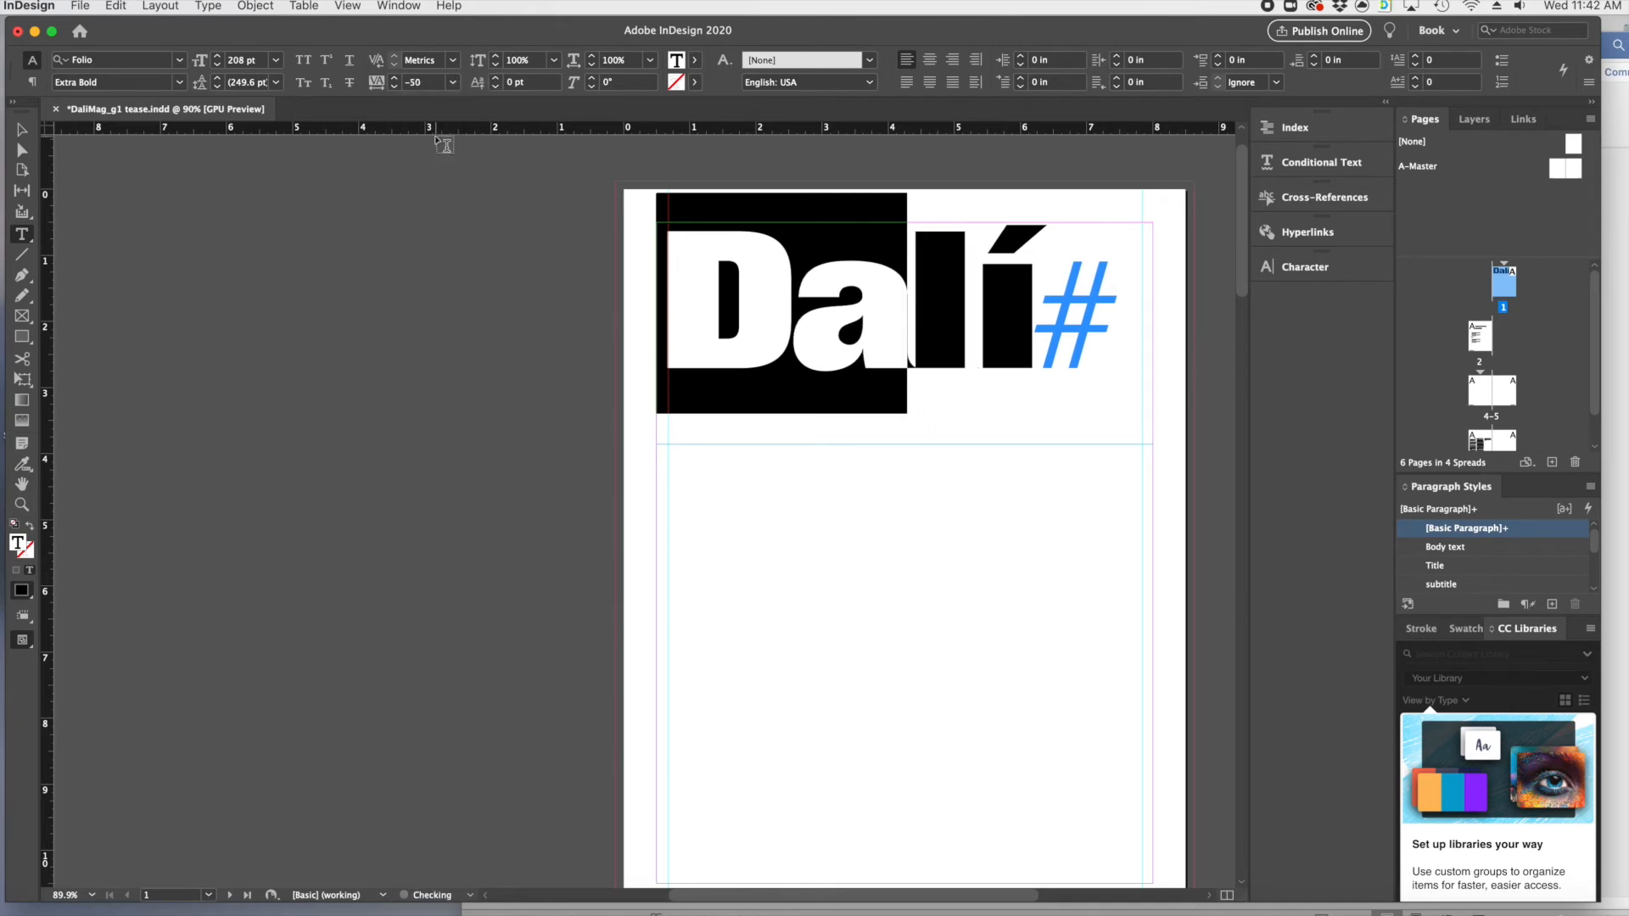
key(Right)
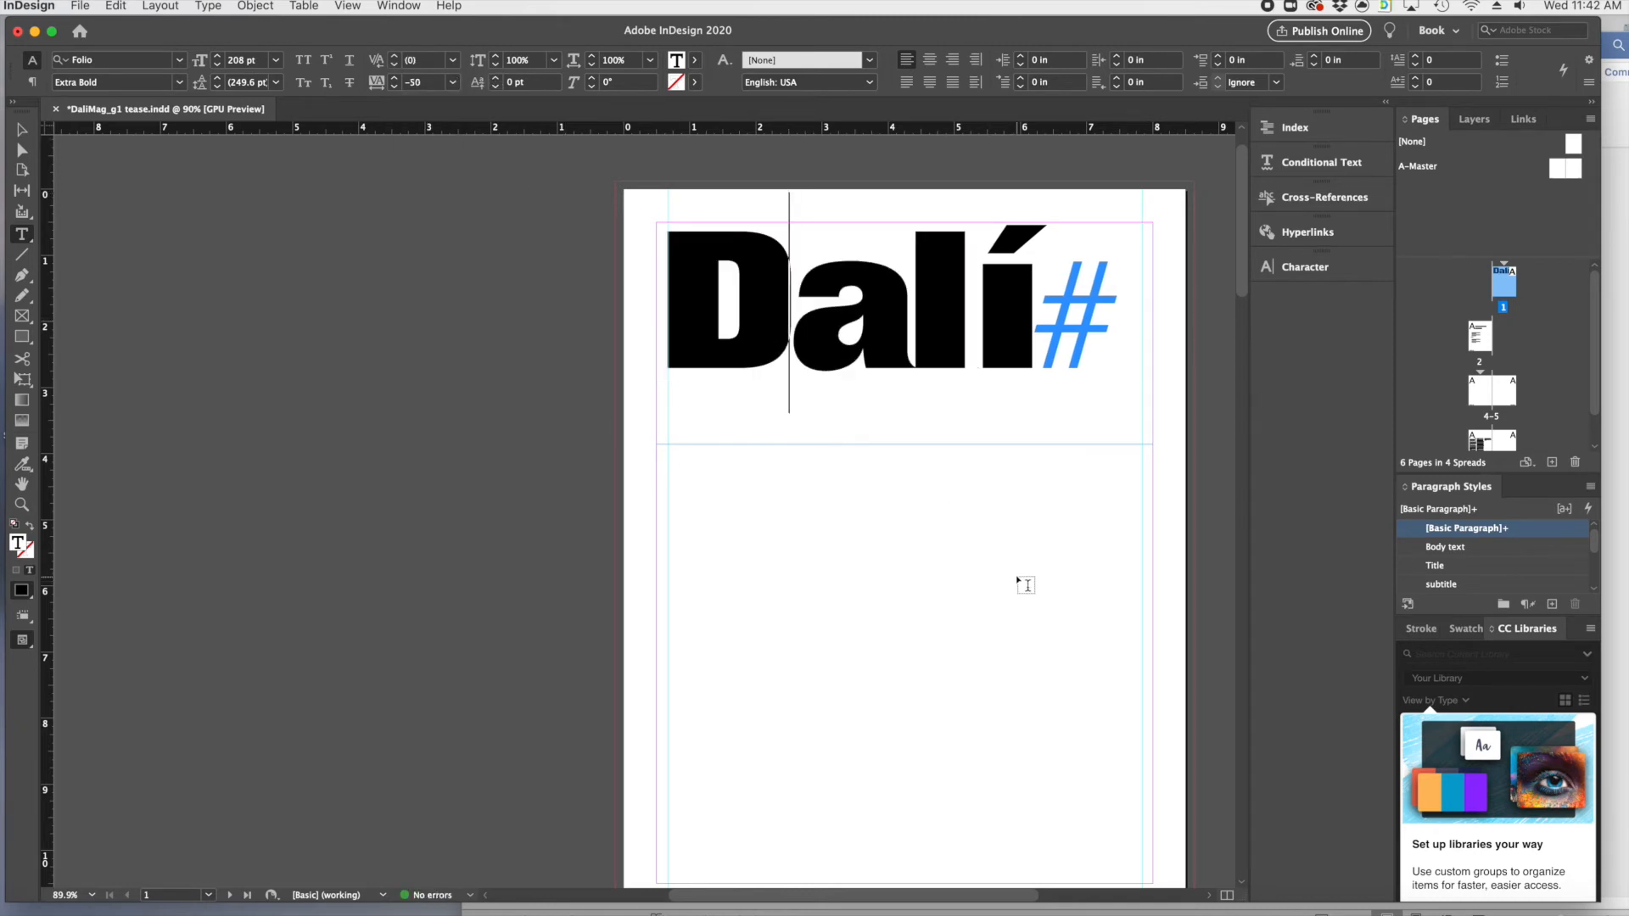
- Try a tracking of 5 on the letters "al" of the title word and settle on 0
click(764, 345)
drag(669, 301, 910, 419)
click(910, 418)
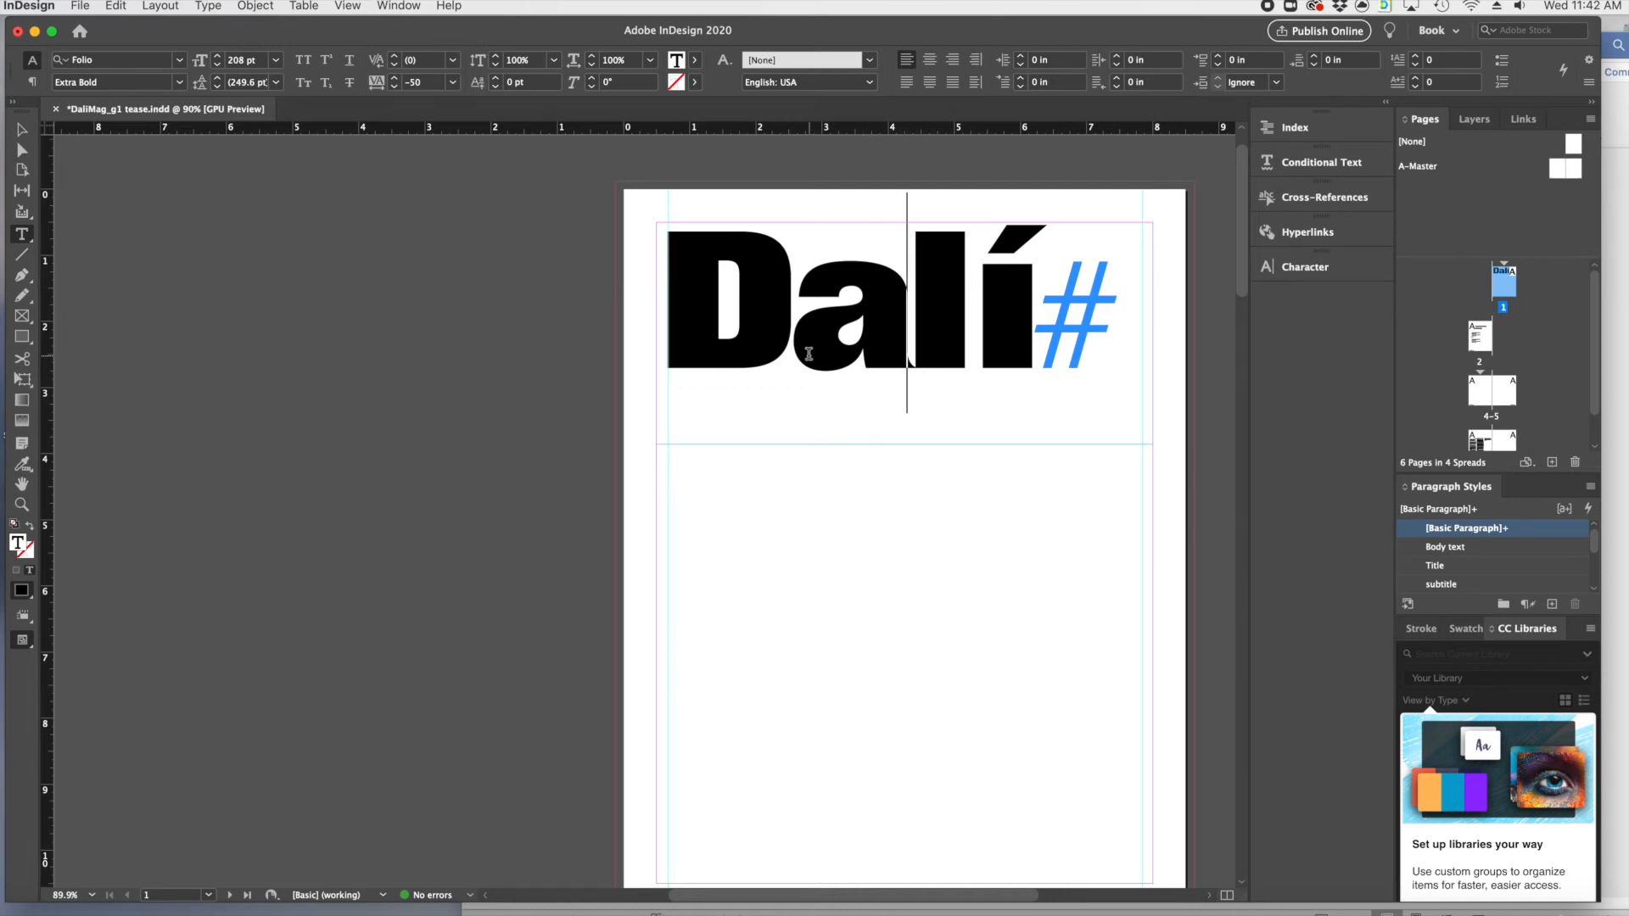
drag(809, 354, 981, 415)
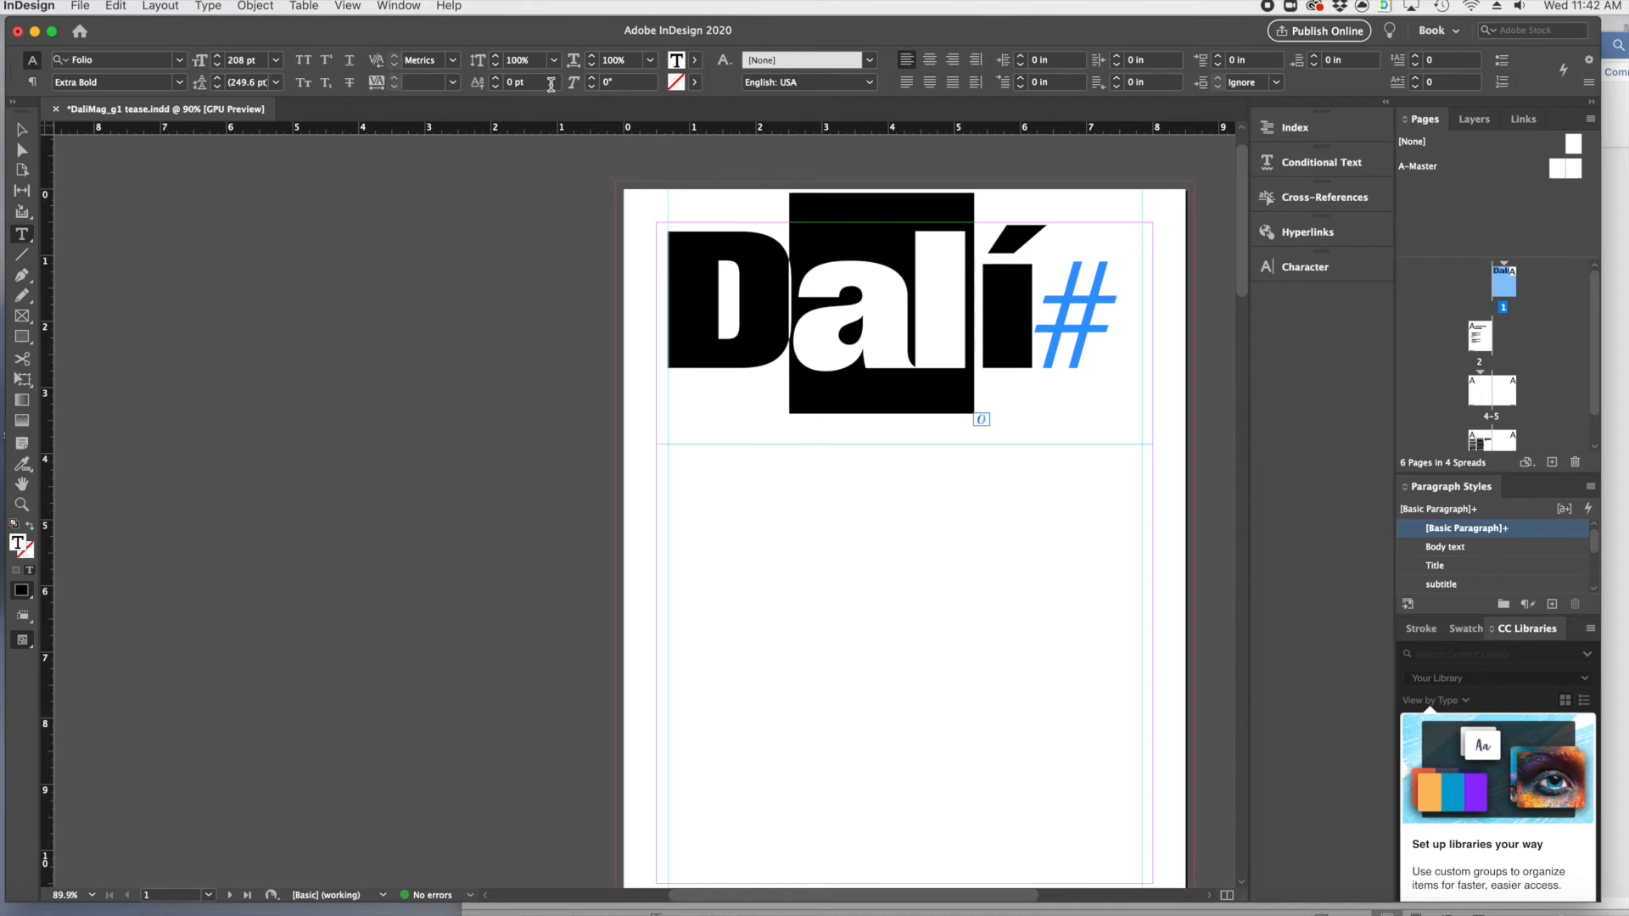
click(452, 82)
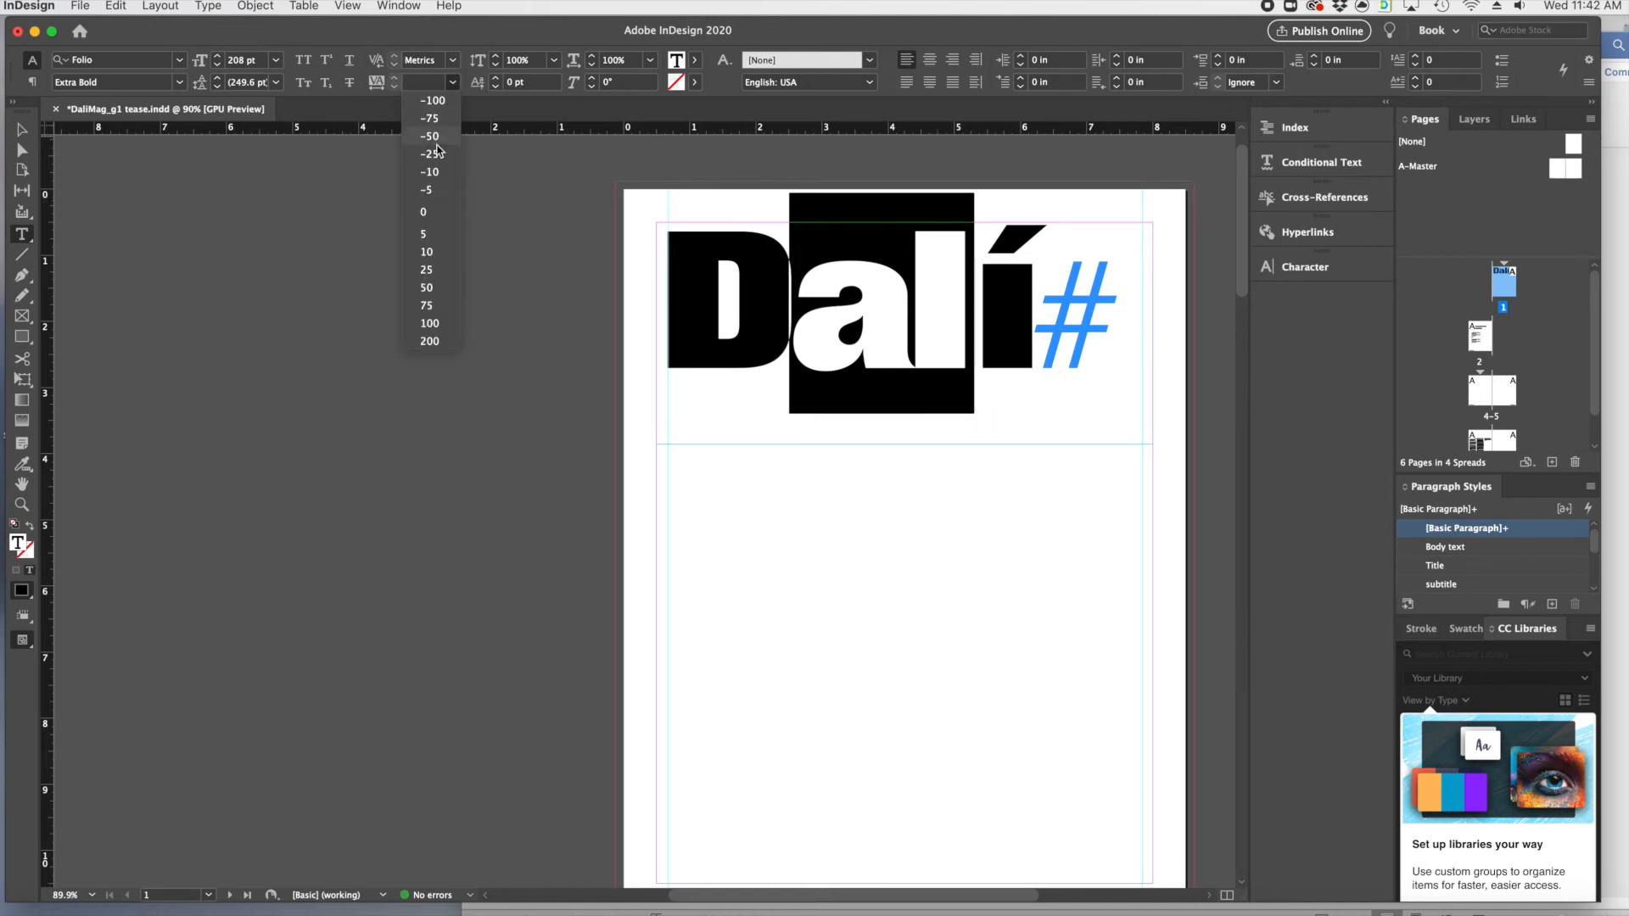
click(428, 234)
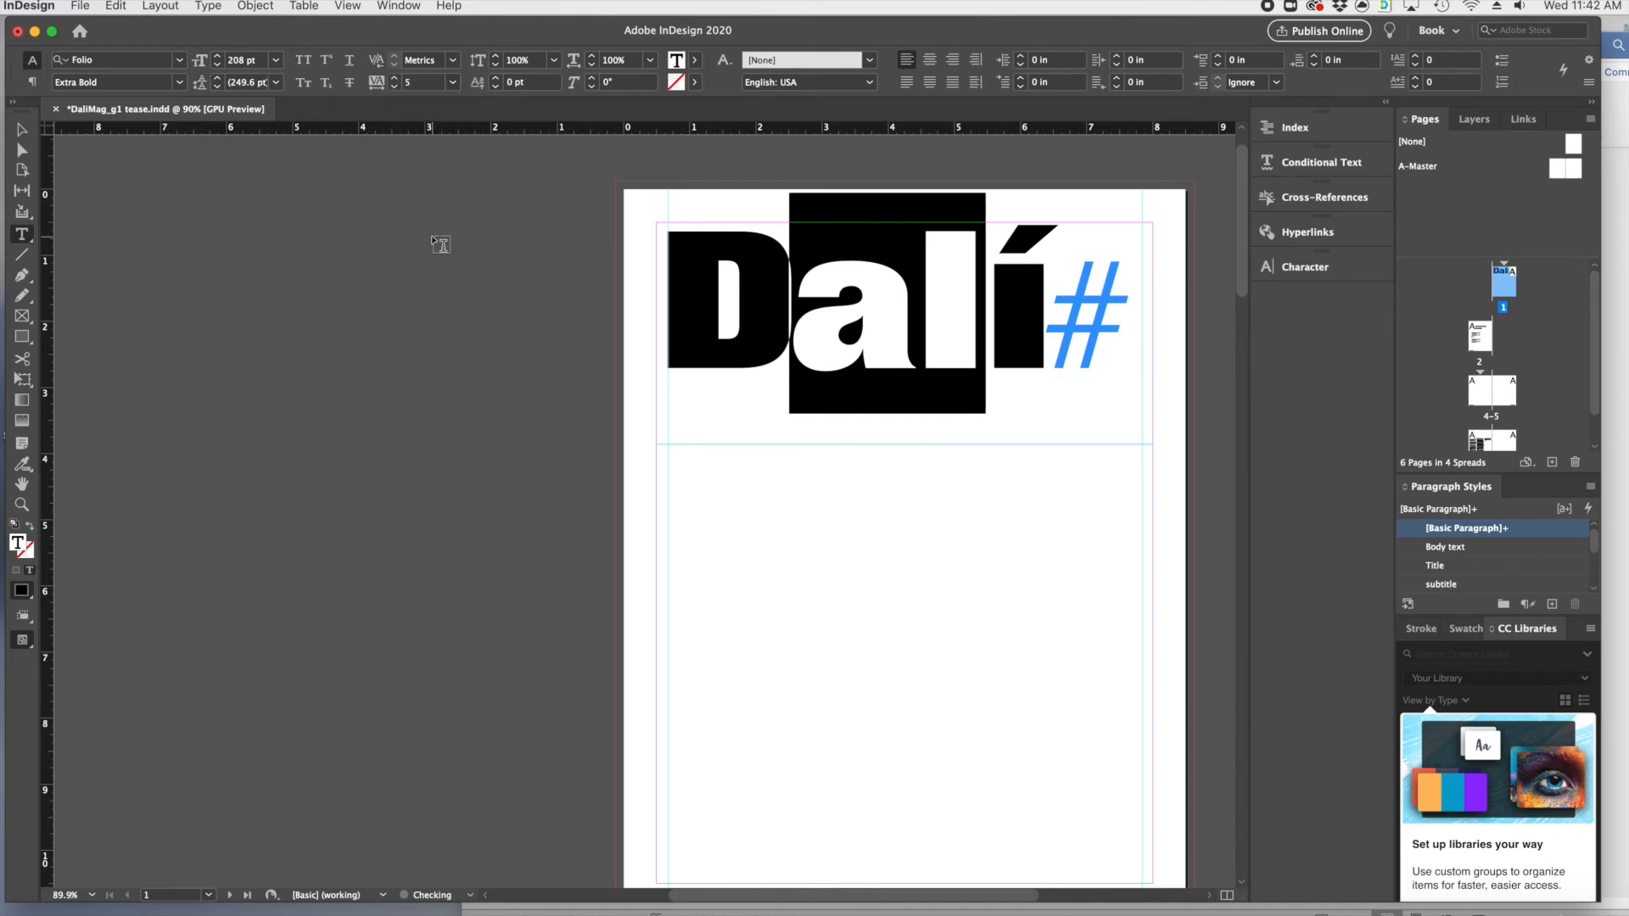
click(452, 81)
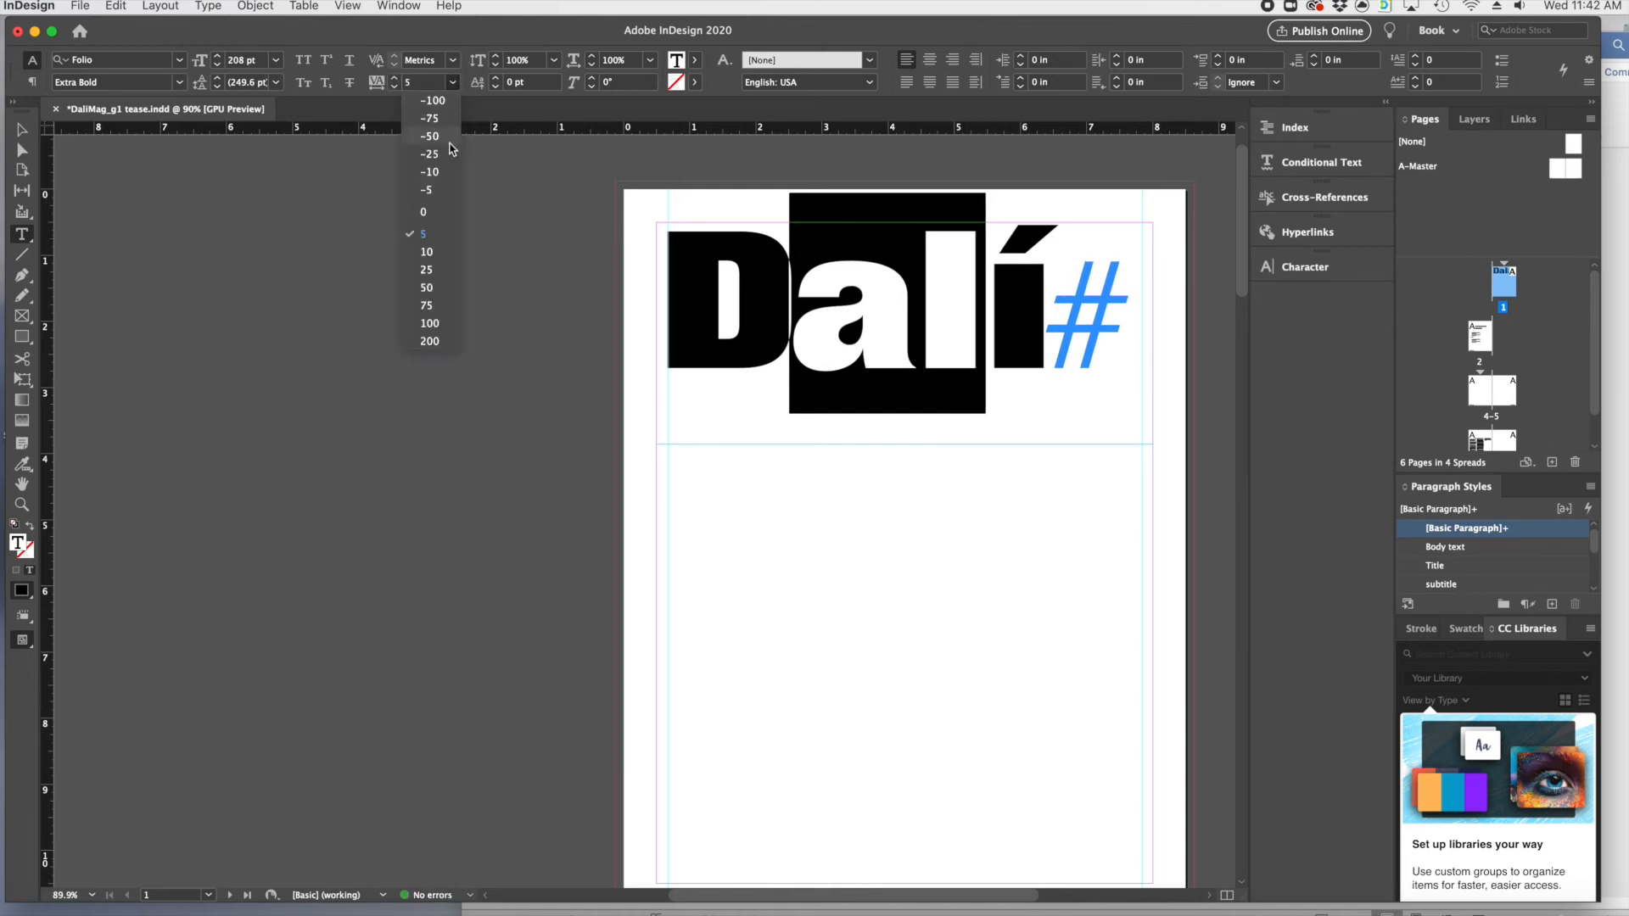
click(456, 212)
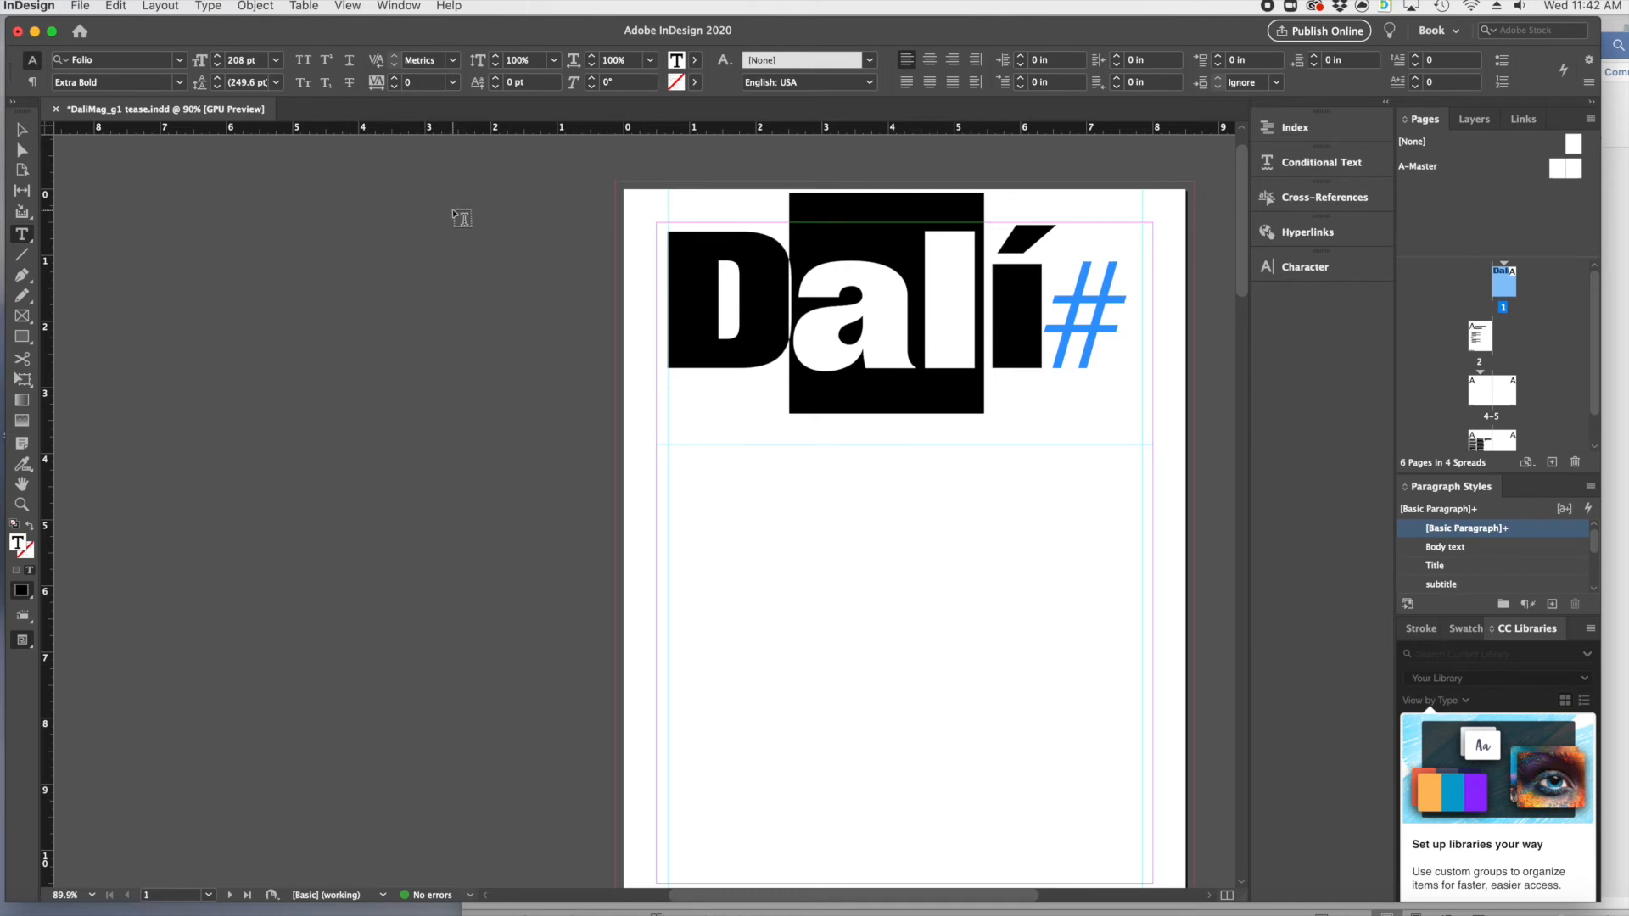
- Set the tracking of the selected letters "al" to -10 and tighten it further to -25
click(452, 81)
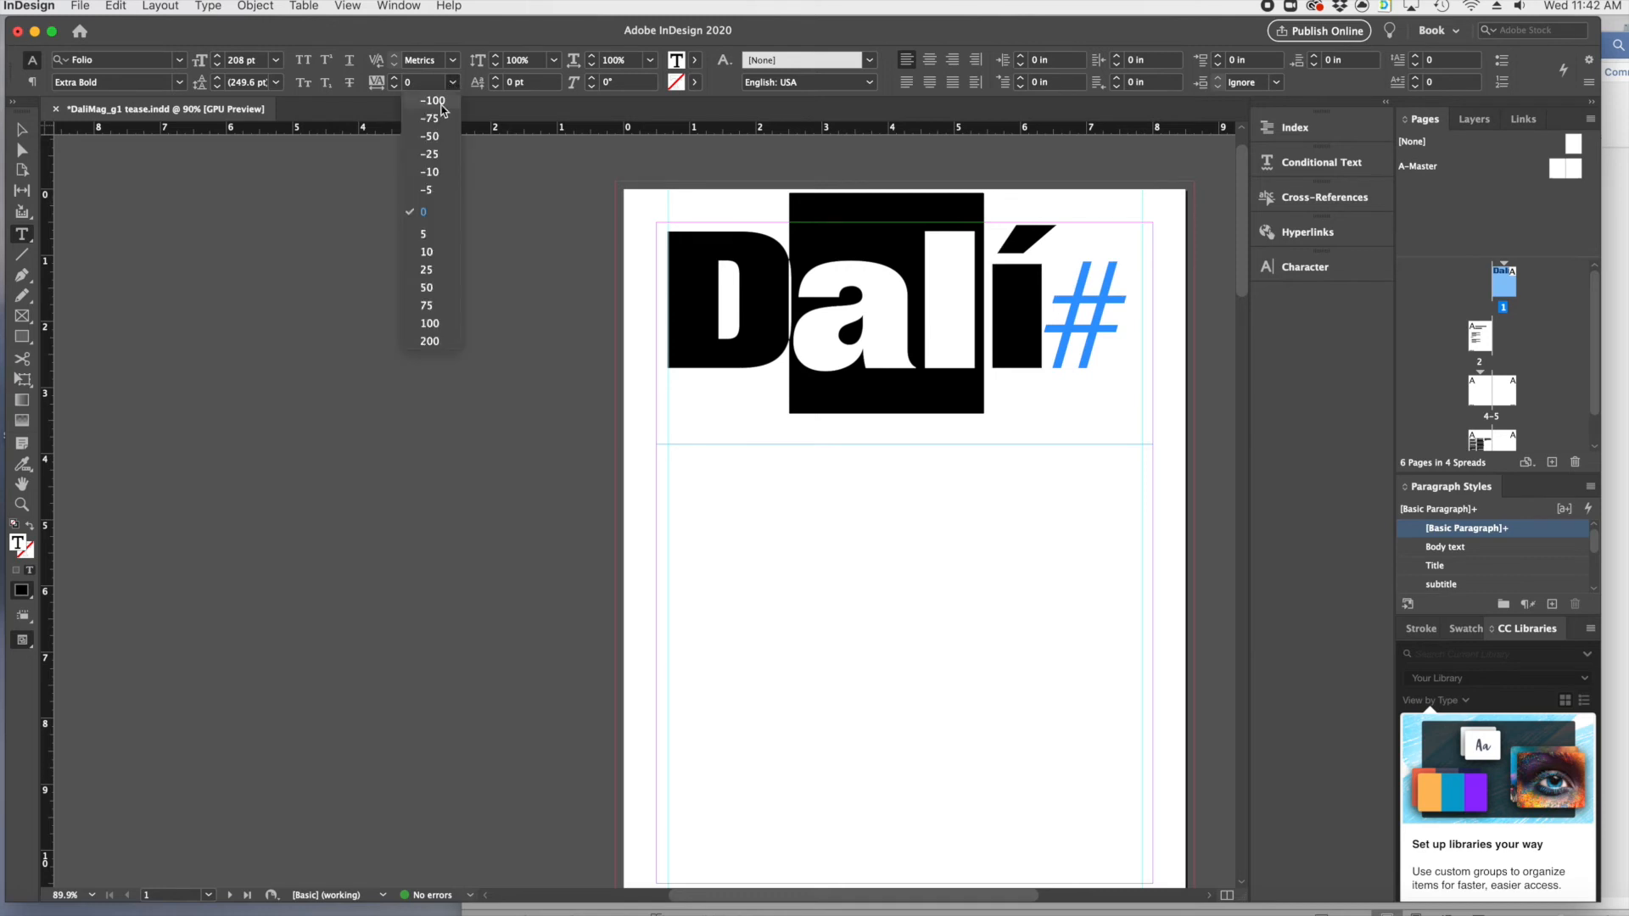
click(436, 174)
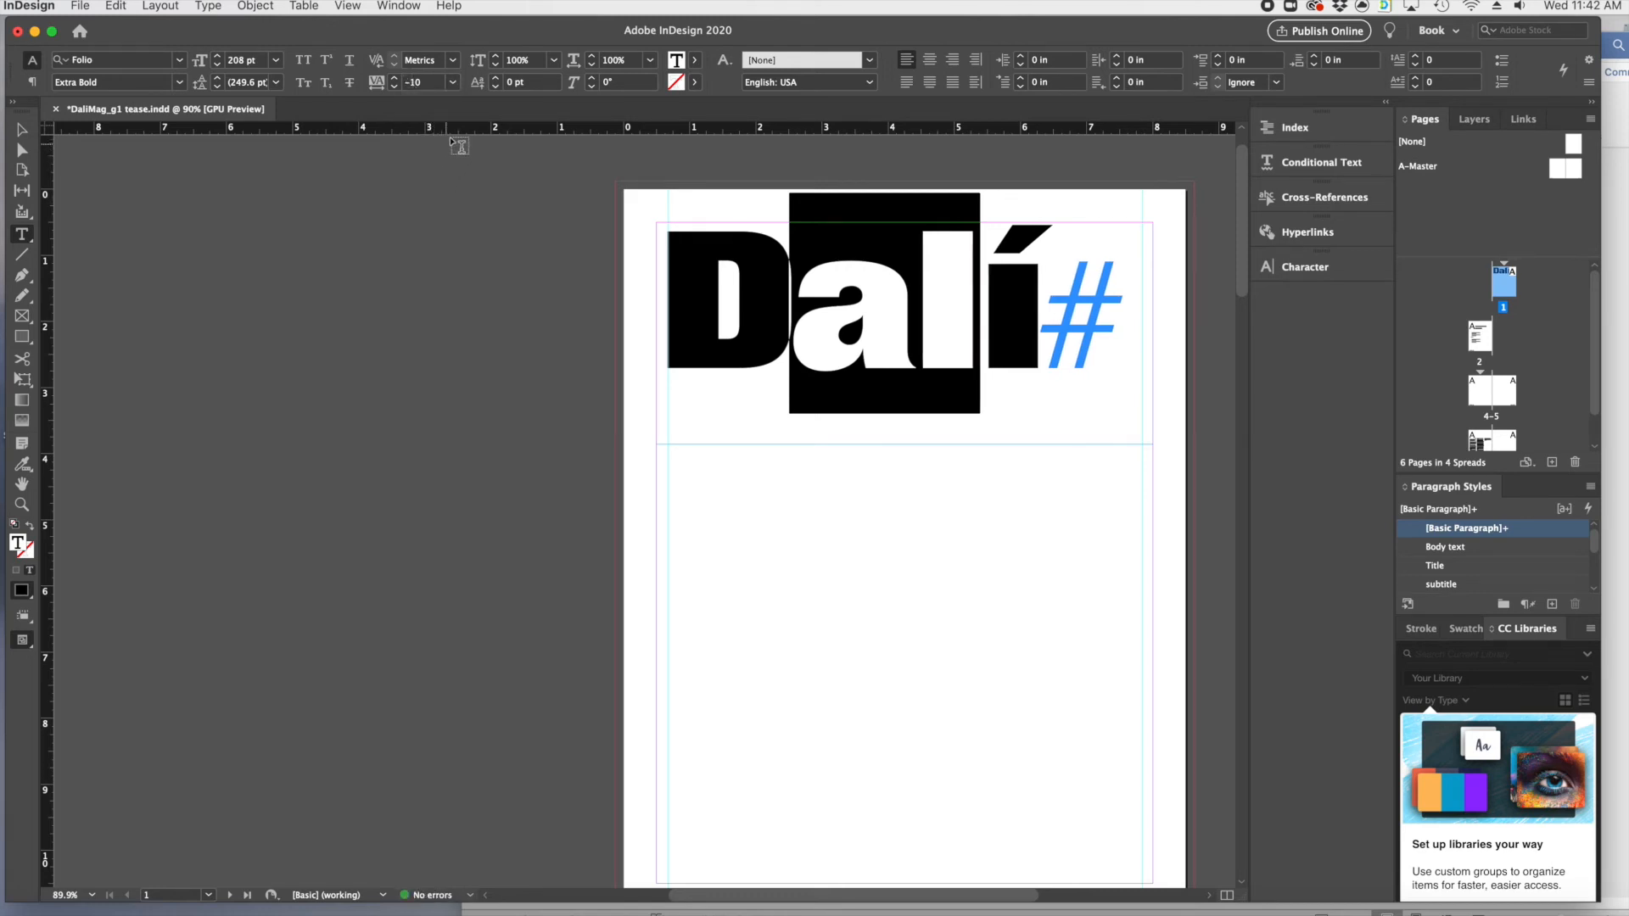
click(453, 82)
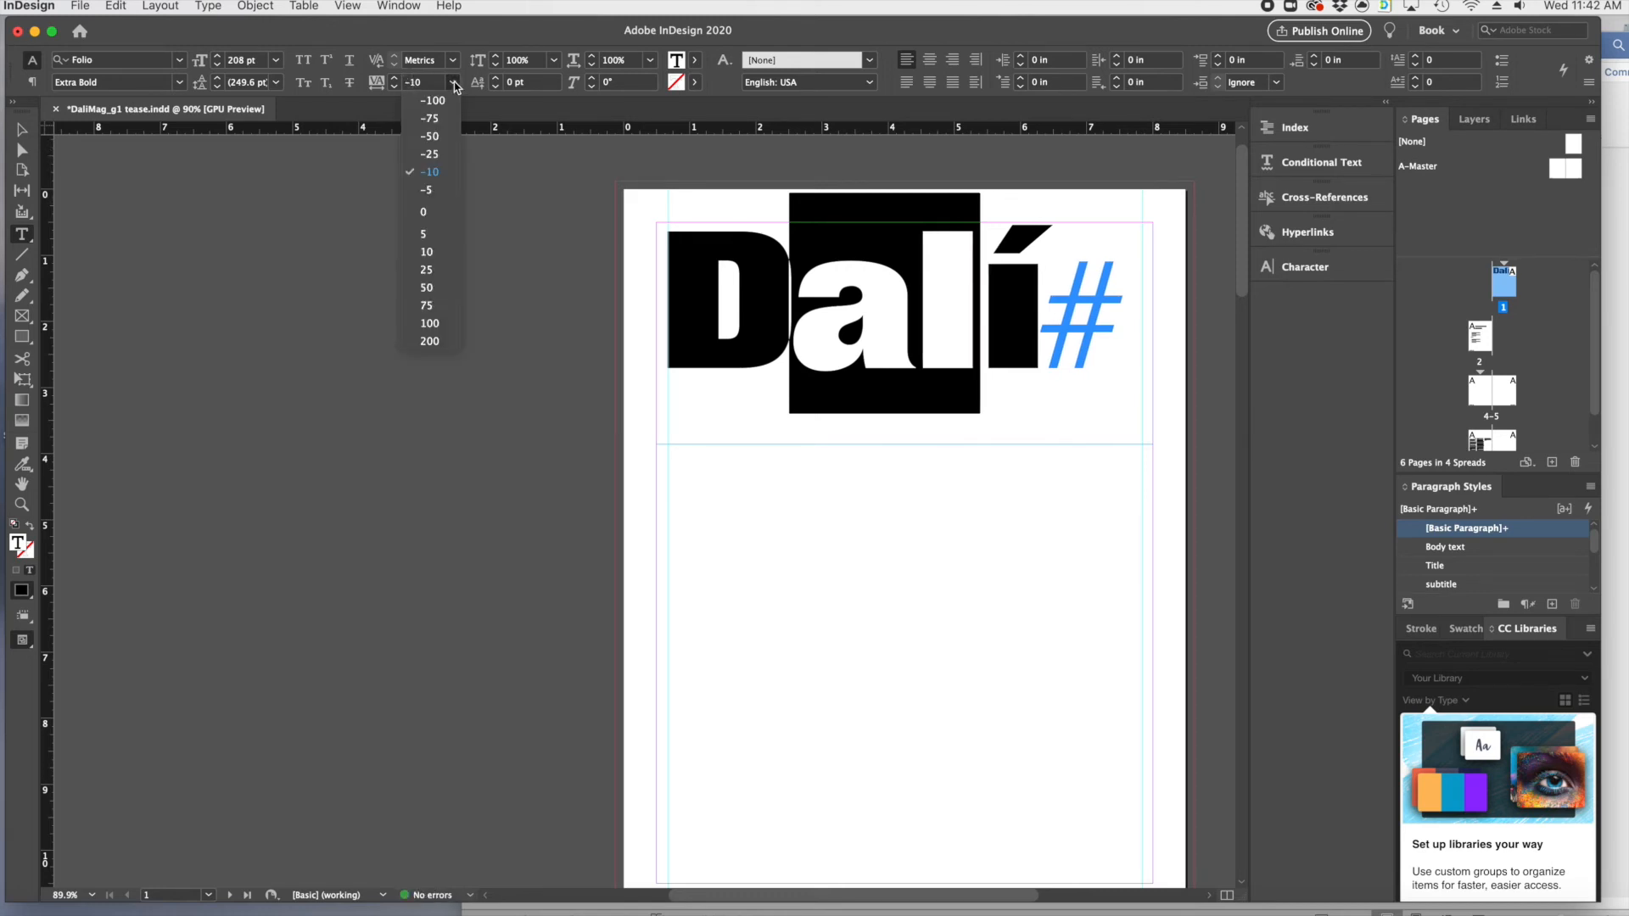
click(440, 153)
click(854, 392)
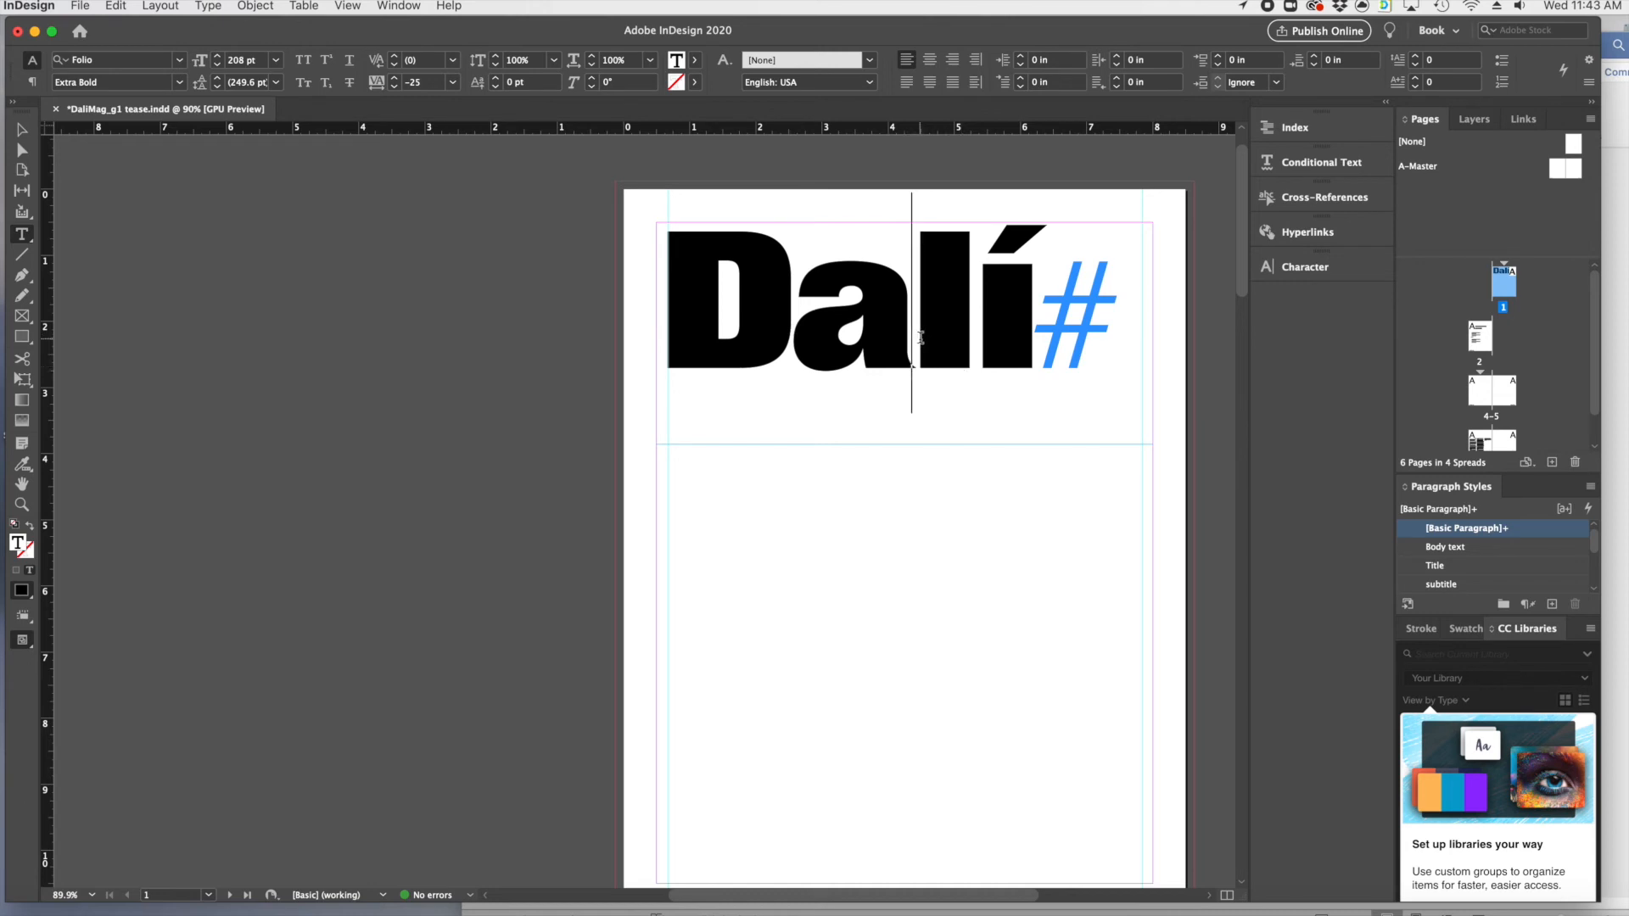
- Select the last two letters "lí" of the title word and set their tracking to -50
drag(930, 339, 1048, 319)
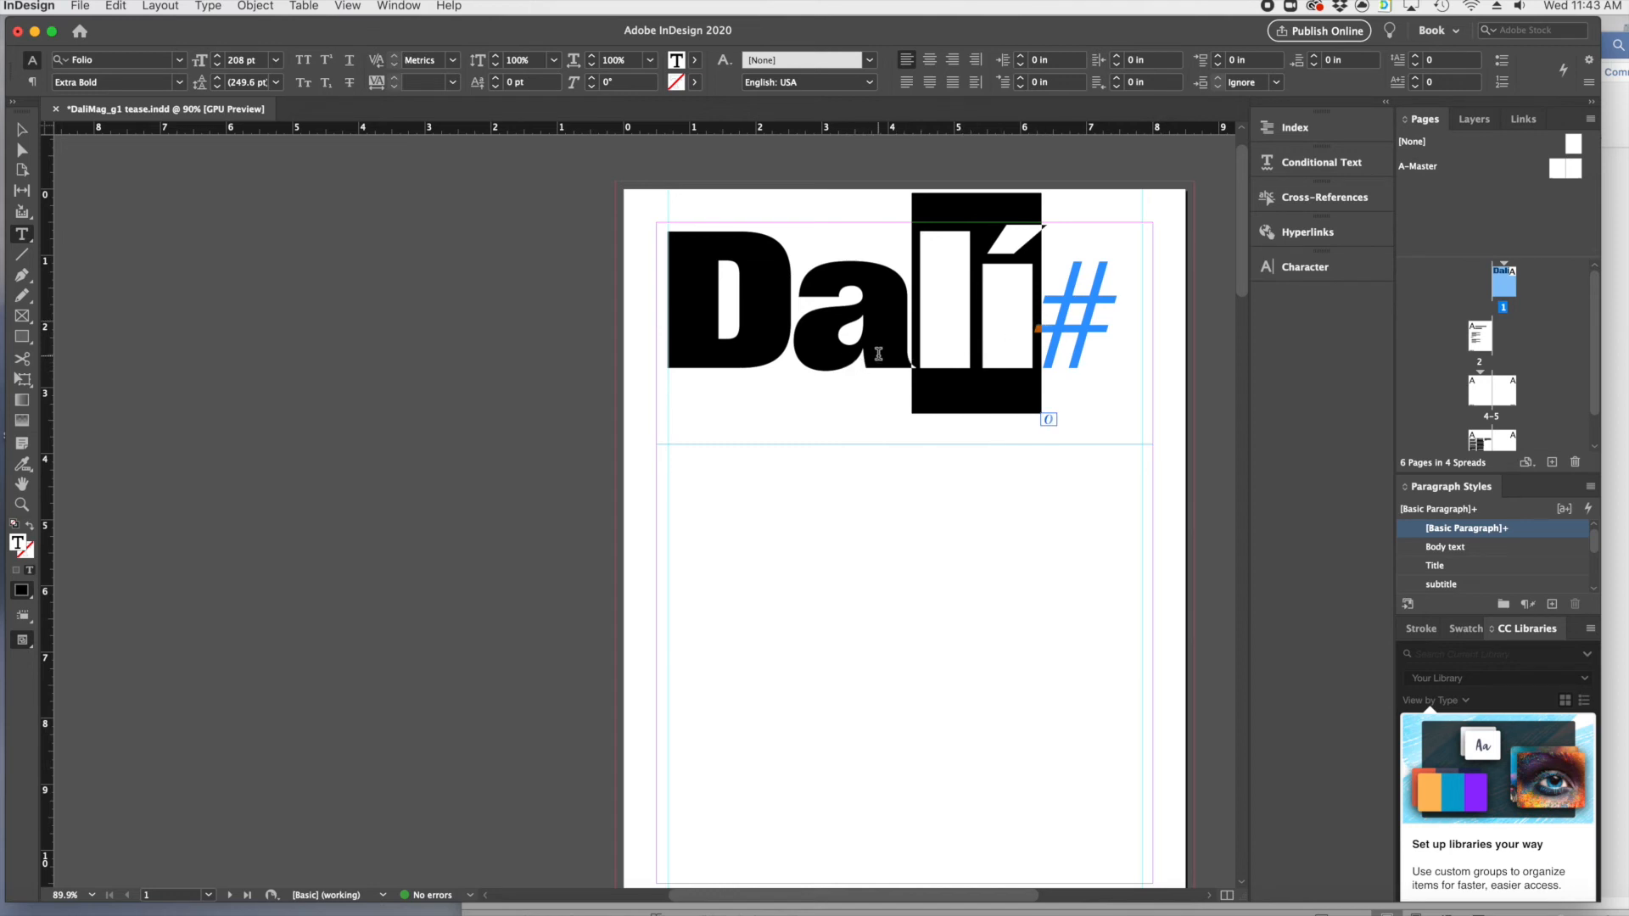
click(949, 324)
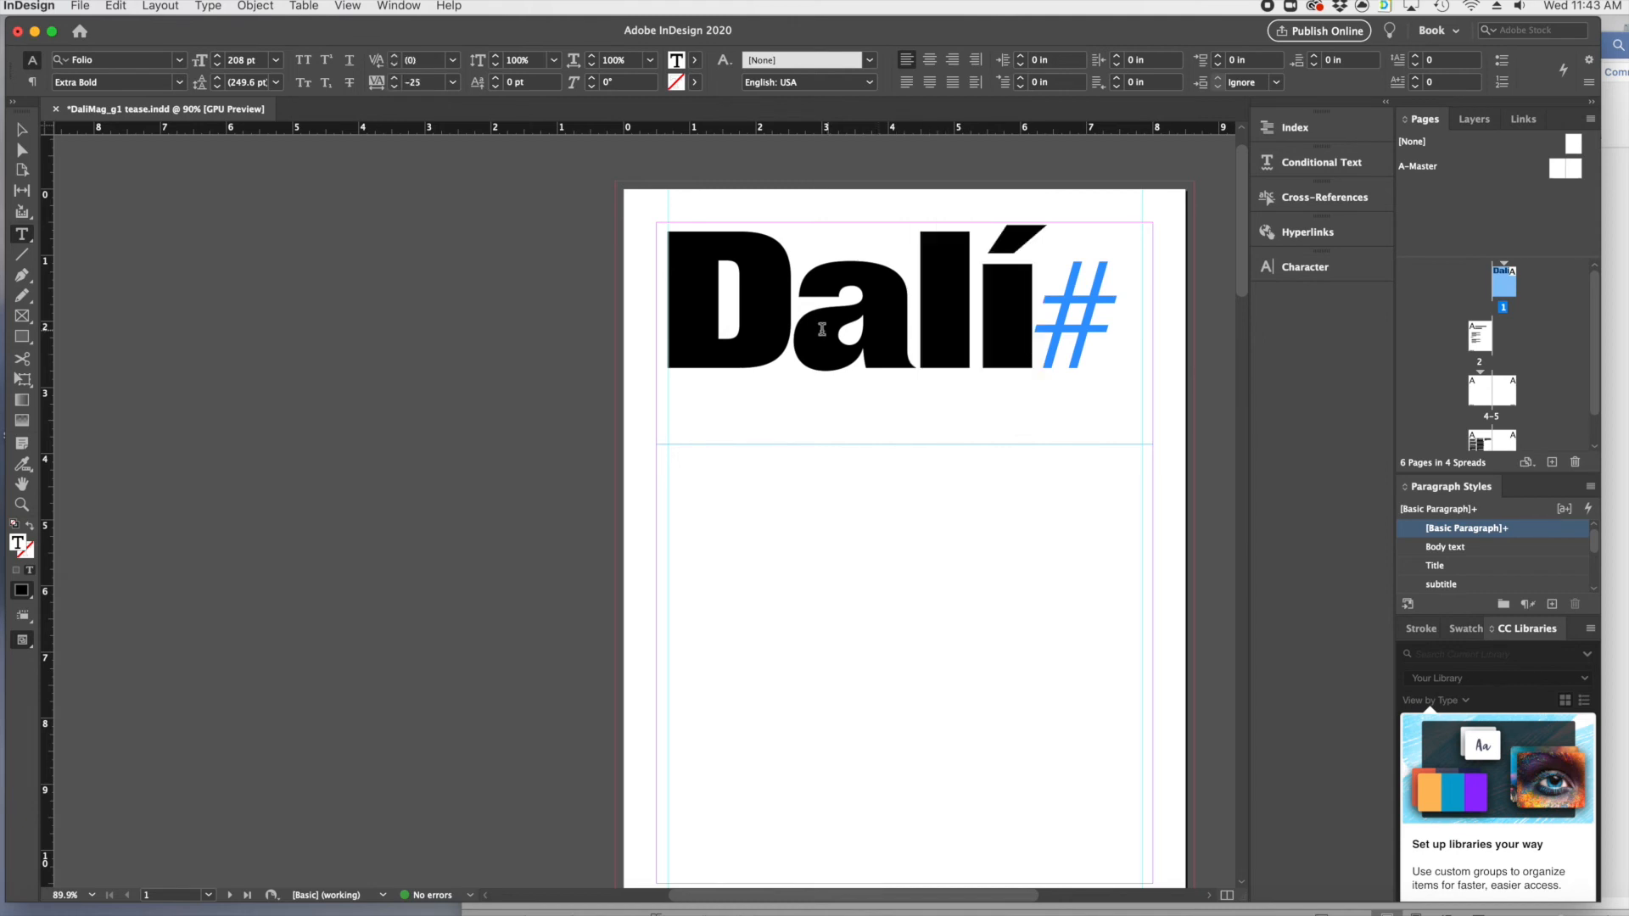
drag(920, 345, 1037, 358)
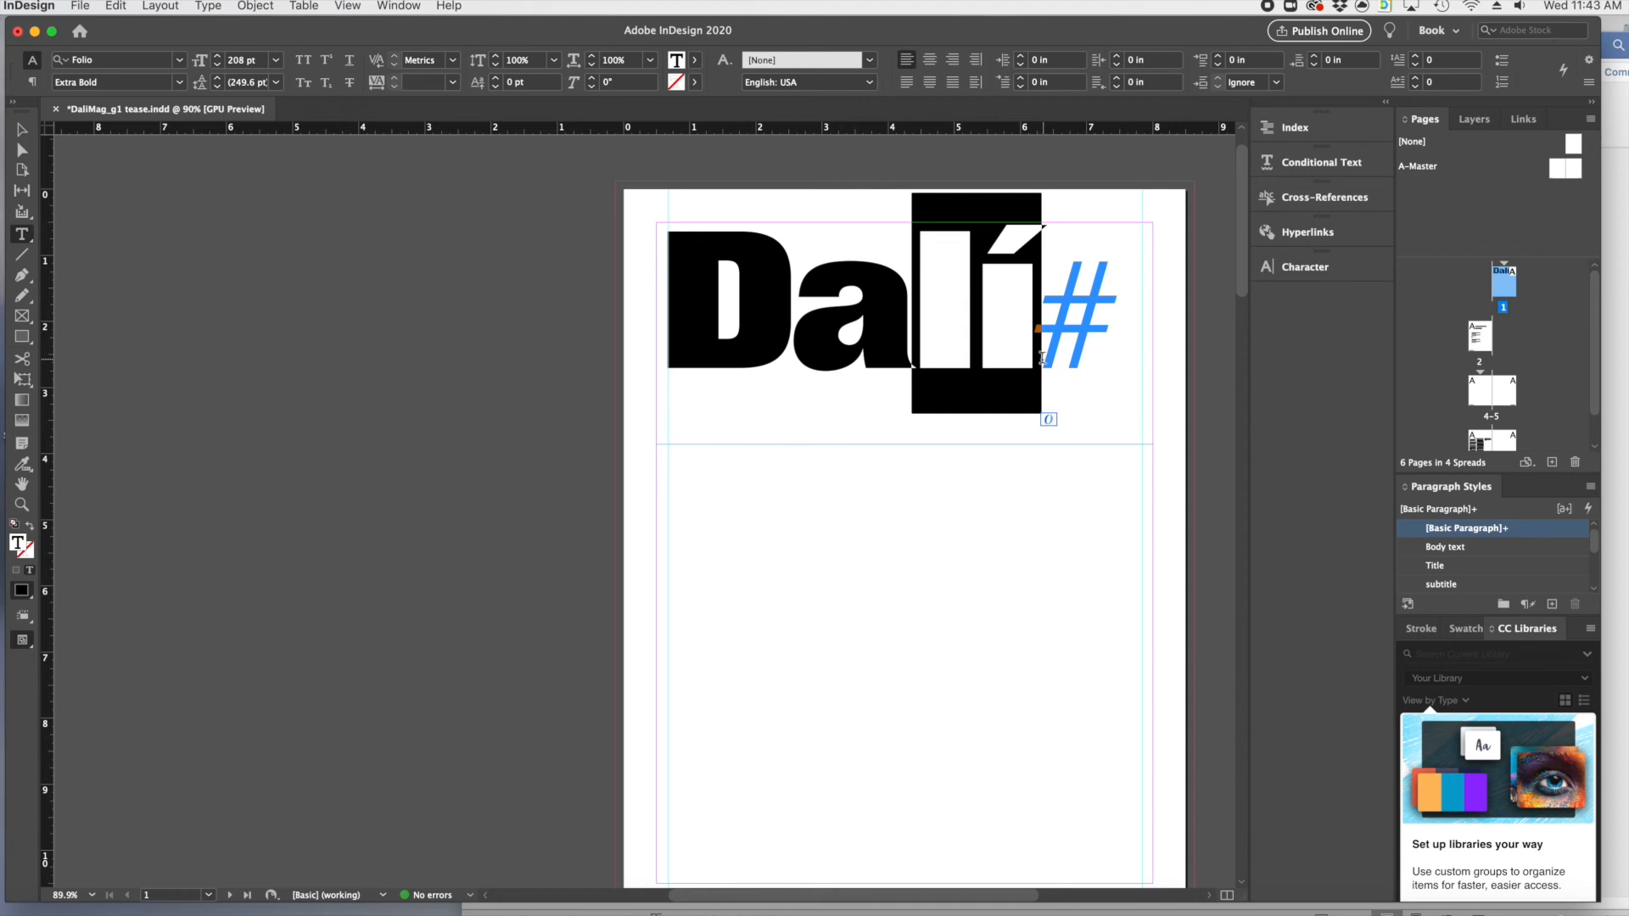
click(454, 83)
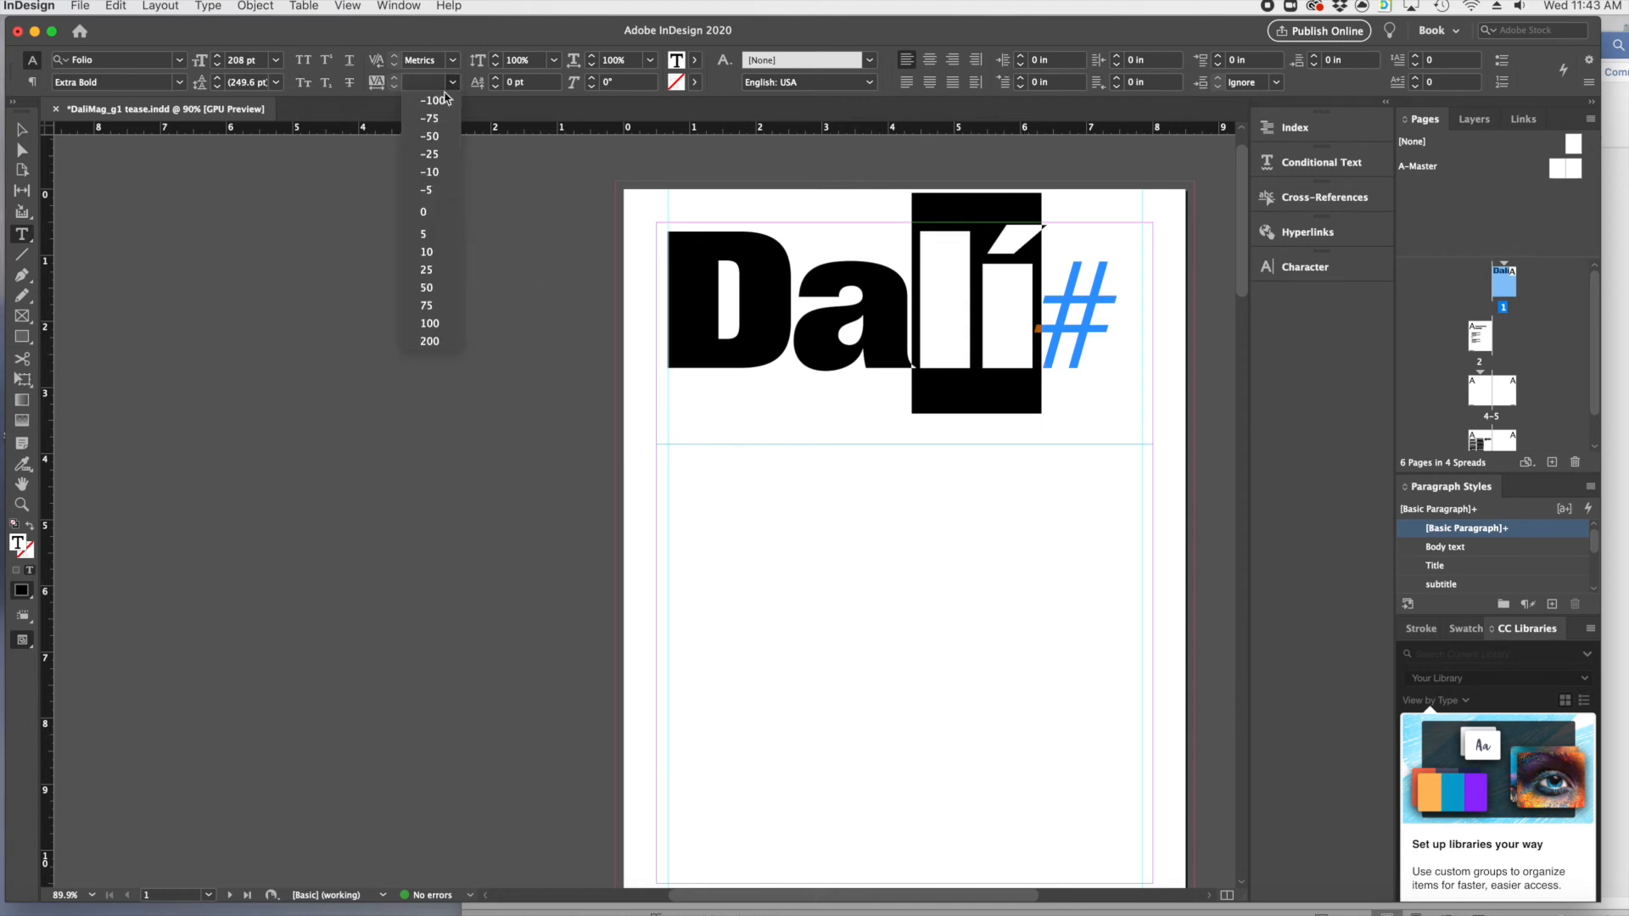
click(430, 137)
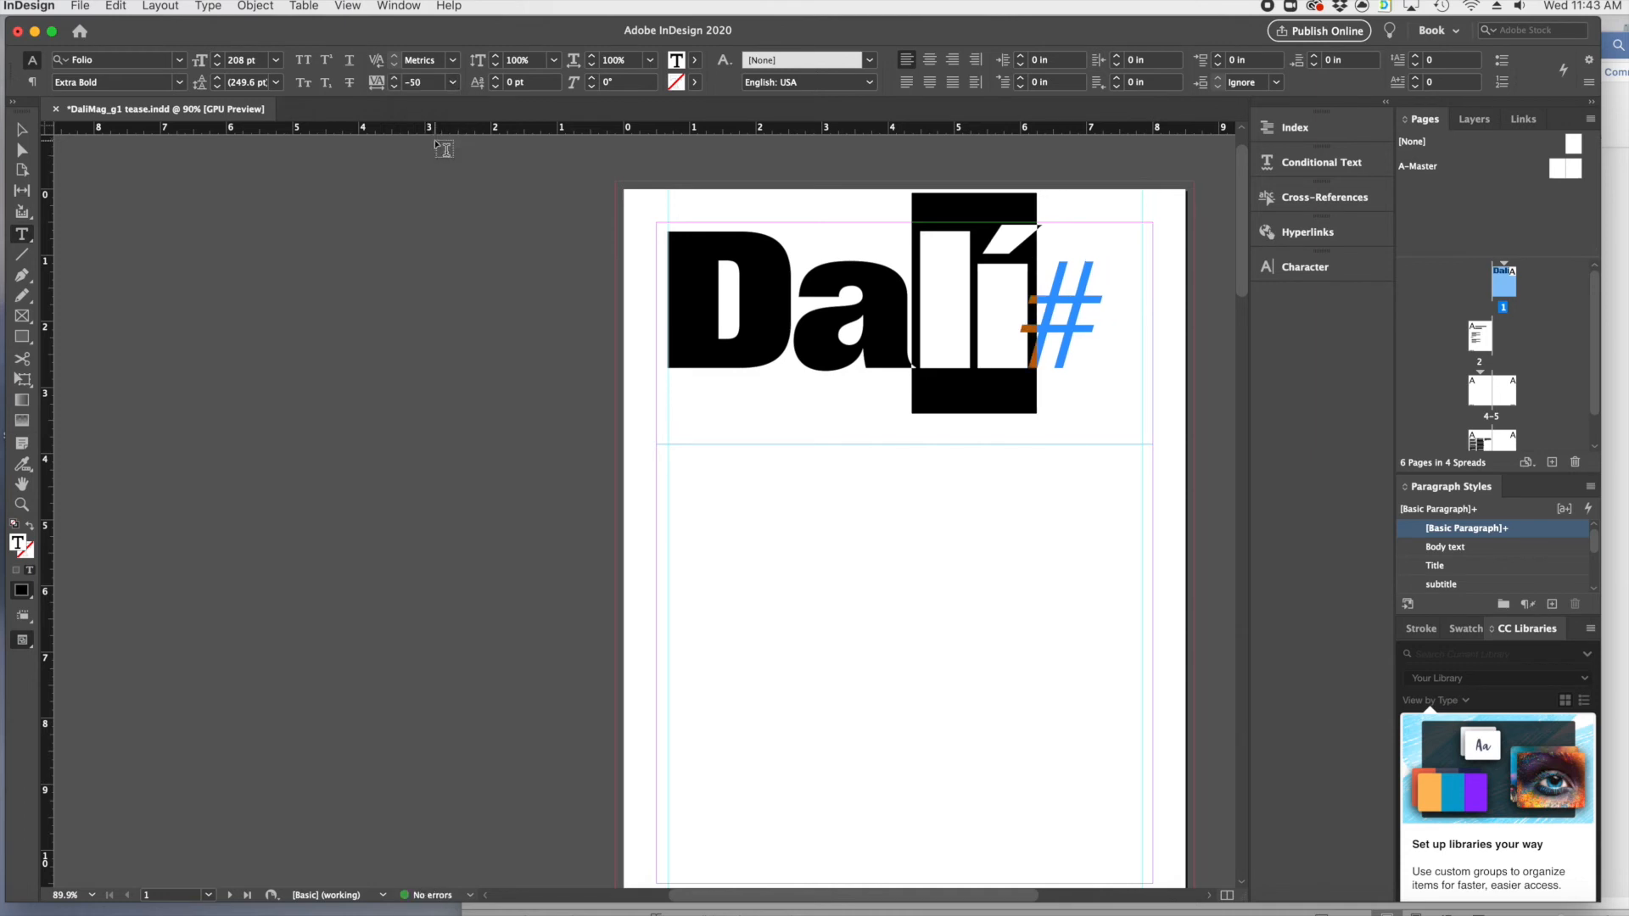
- Try a tracking of -40 on the letters "lí" and tighten it to -70
click(395, 78)
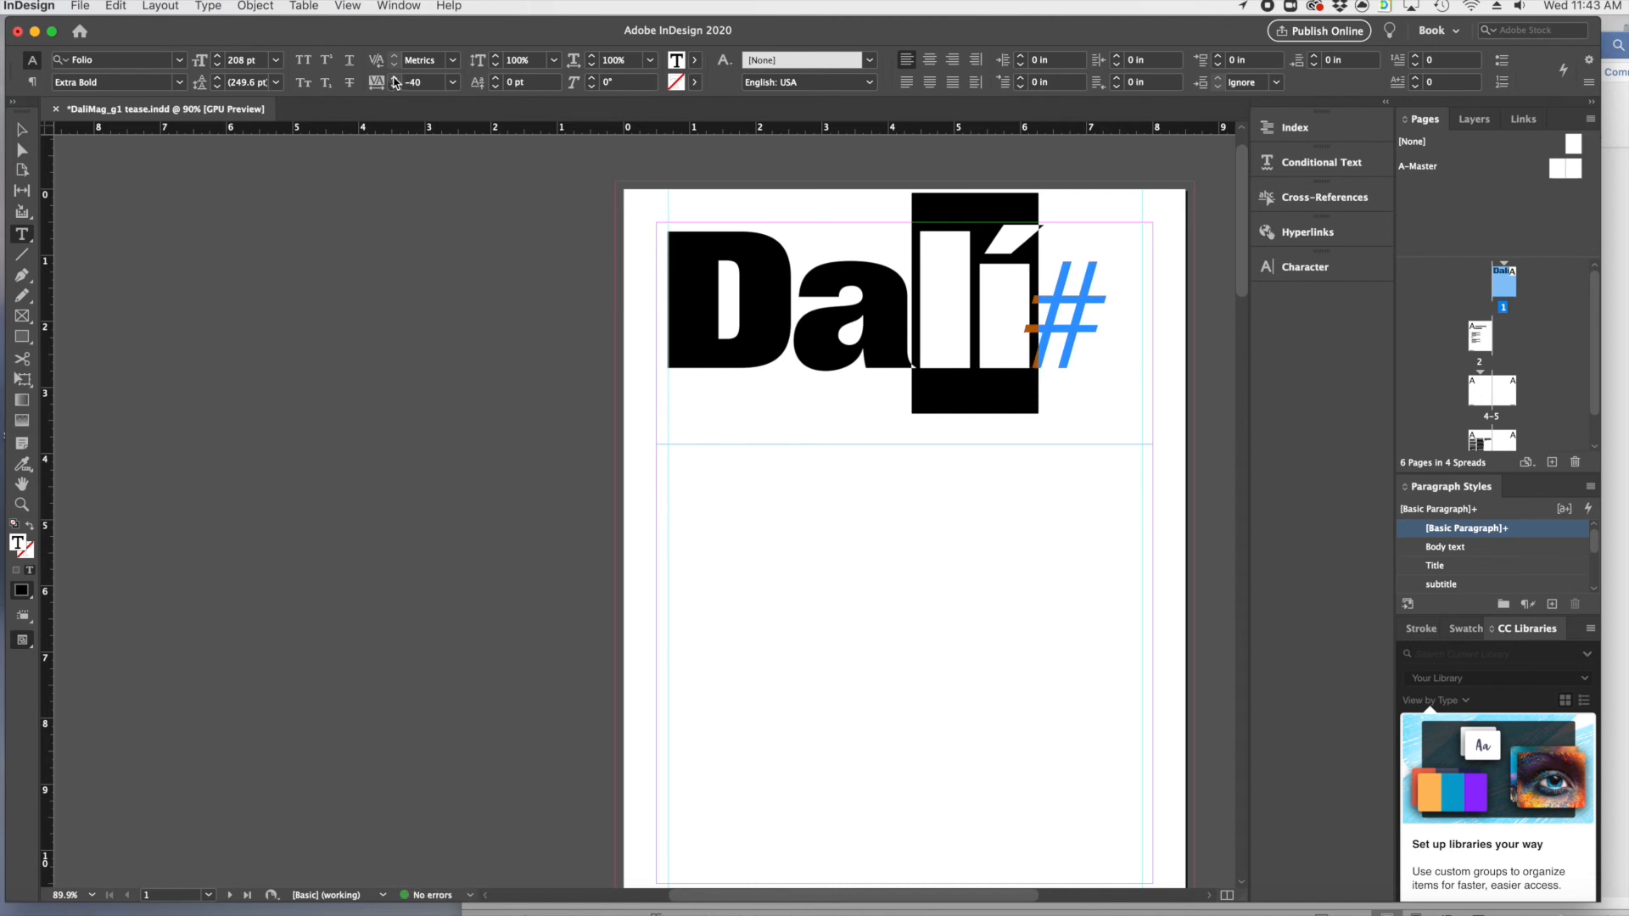
click(395, 86)
click(396, 86)
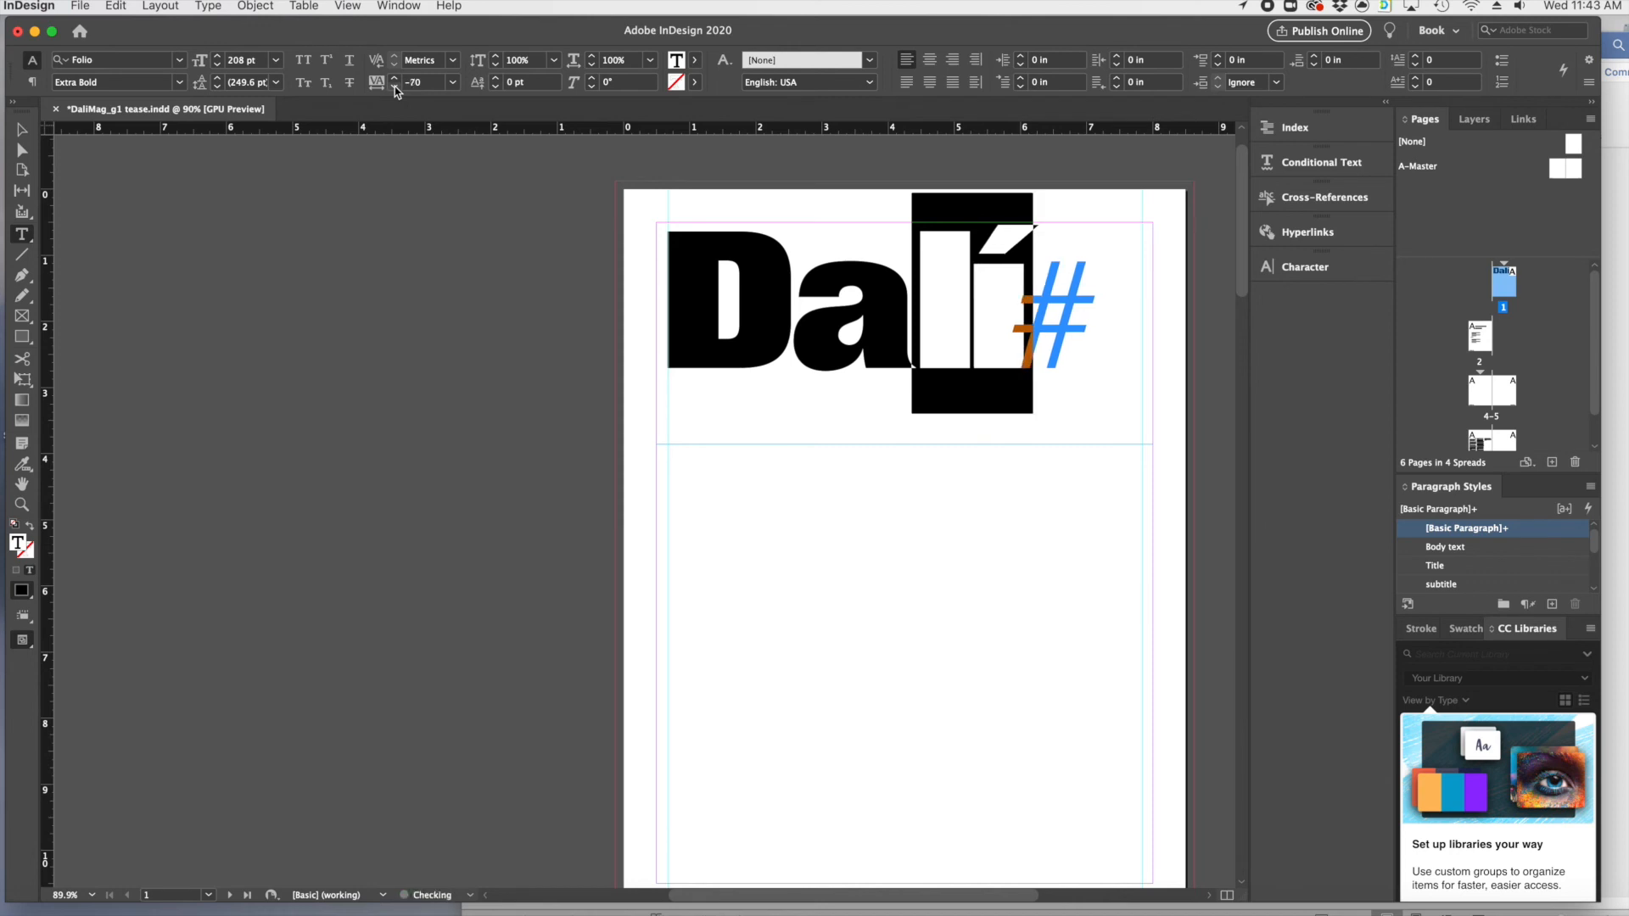
click(746, 339)
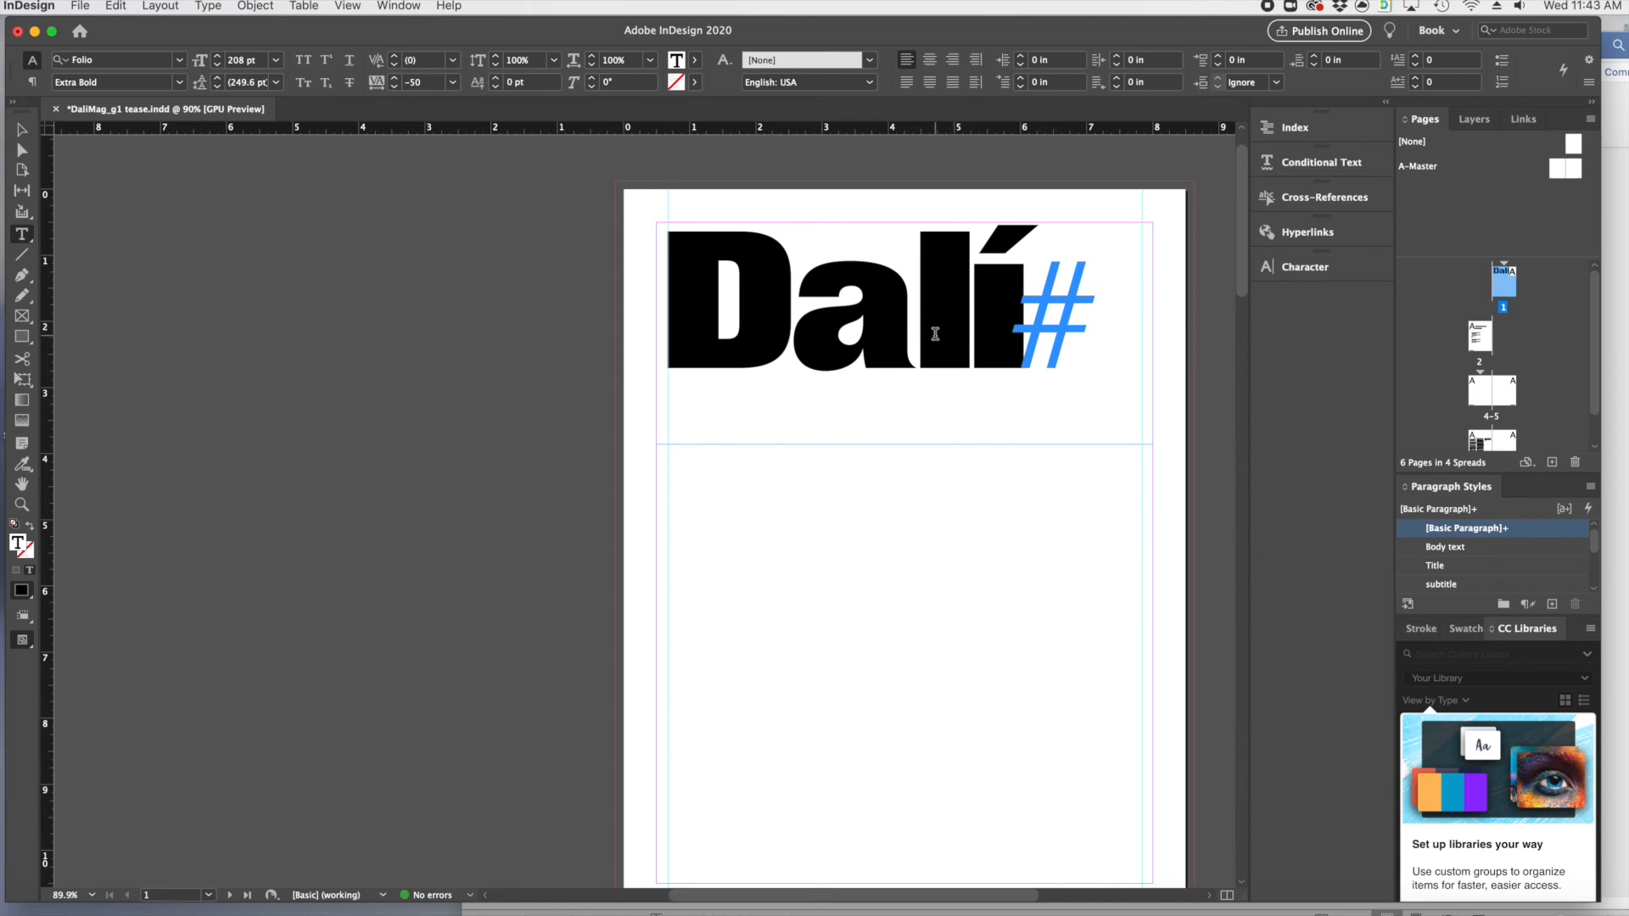
- Reselect the letters "lí" in the title word and loosen their tracking by one increment
drag(938, 329, 1028, 336)
click(394, 77)
click(879, 463)
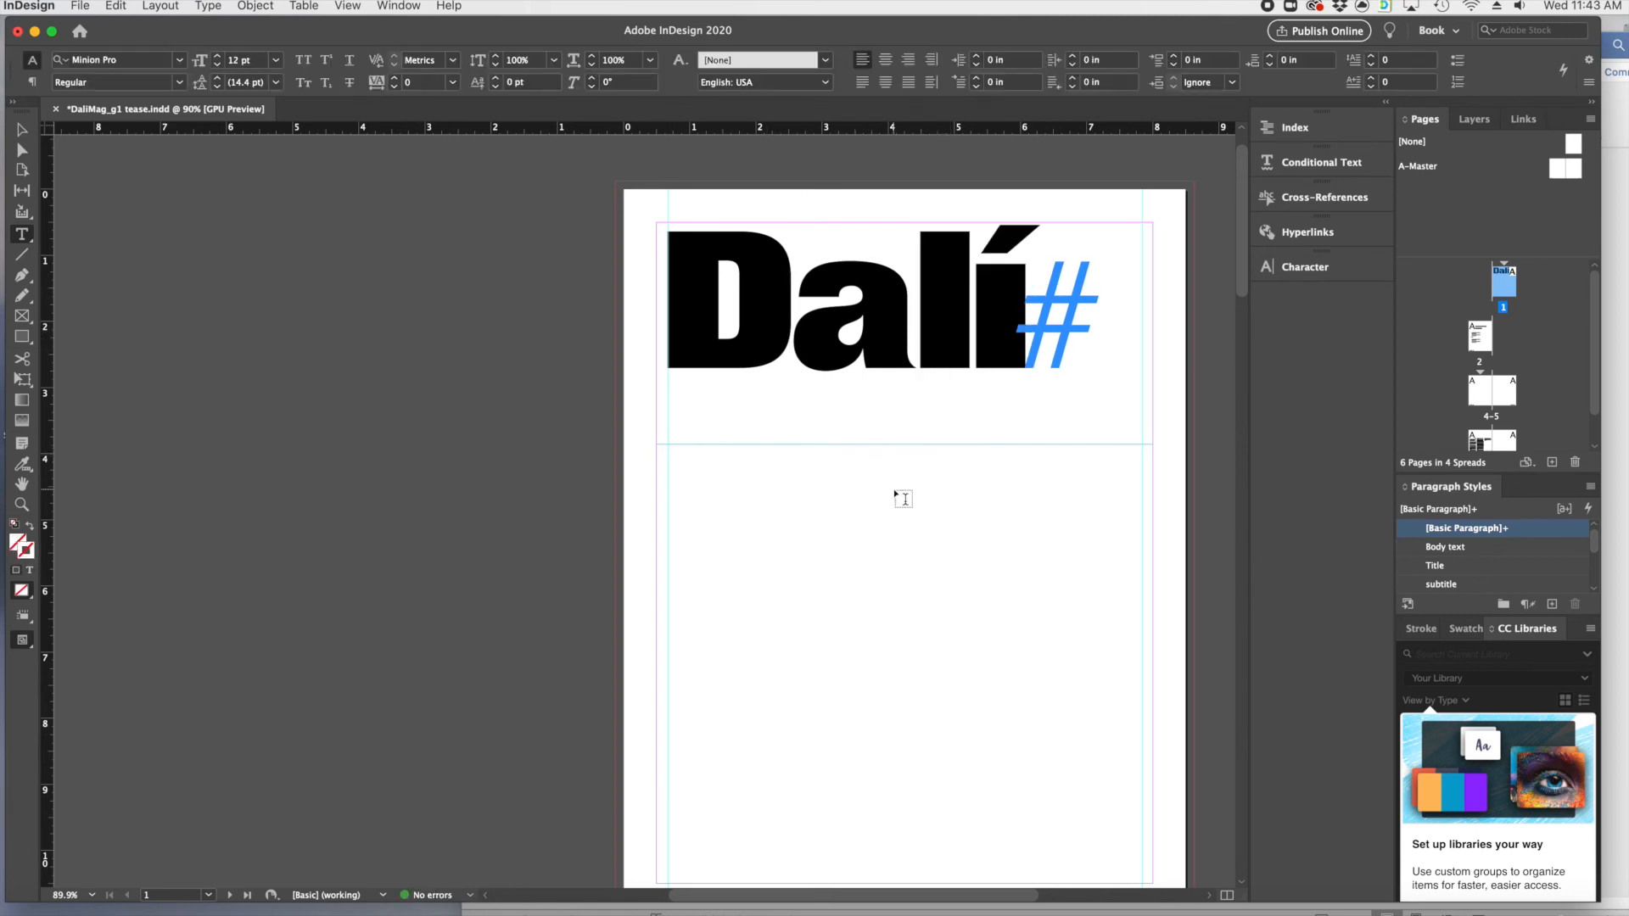
- Select the whole word "Dalí" and enlarge its font size step by step to 268 pt to span the page margins
drag(661, 299, 1022, 351)
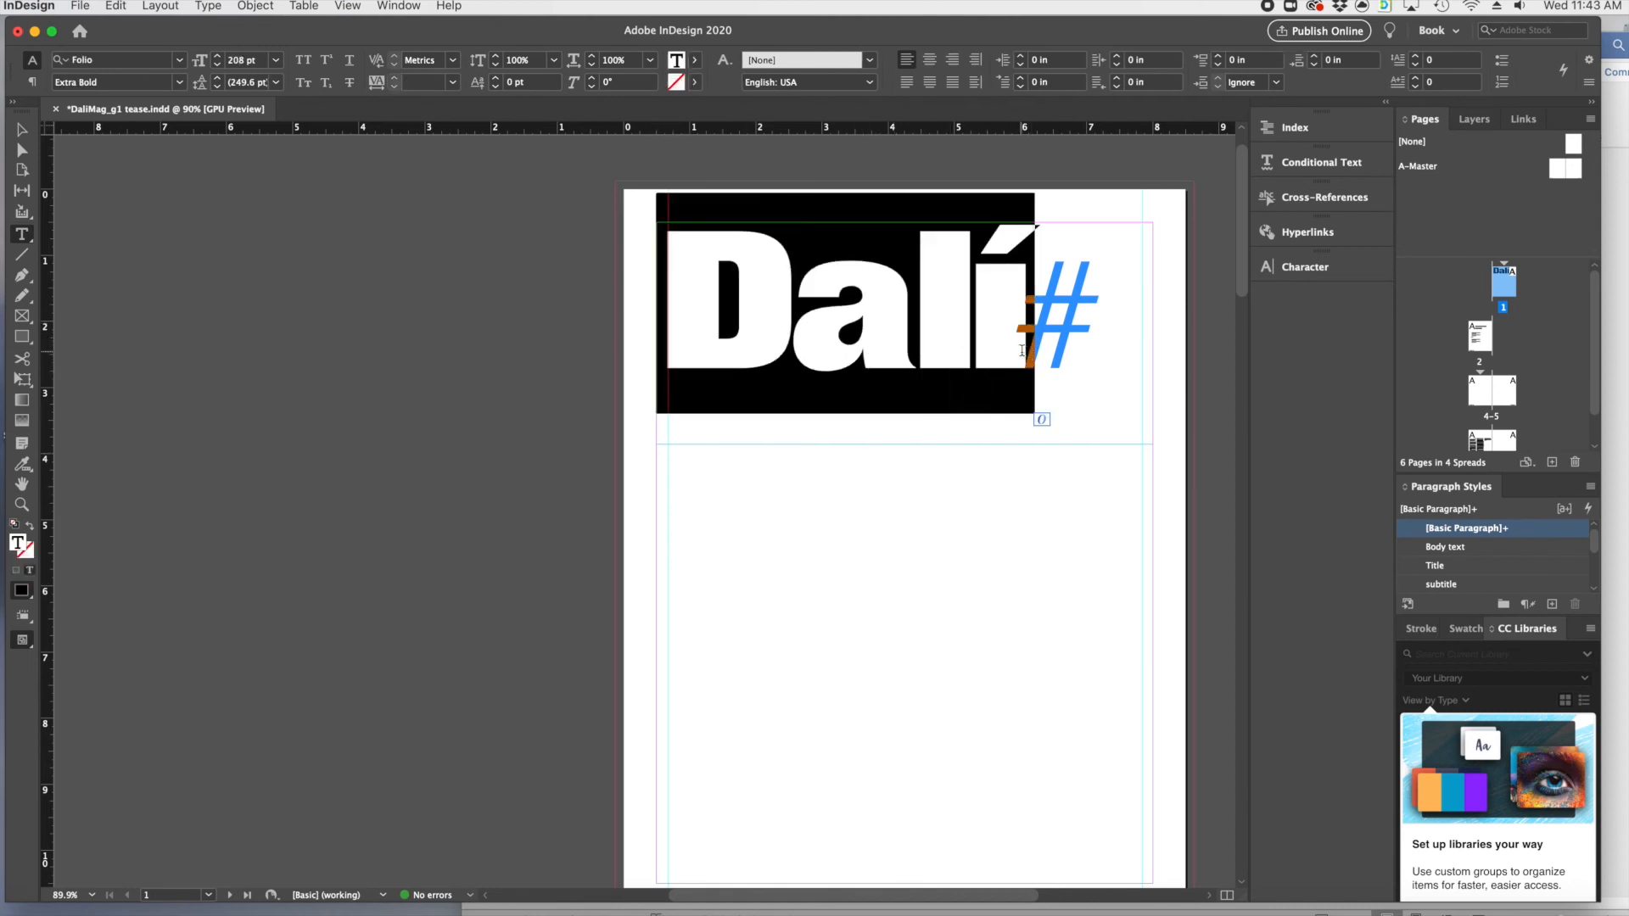
key(super+c)
key(super)
key(super+shift+period)
key(super+shift+period)
key(super+shift+period)
key(super+shift+period)
key(super+shift+period)
key(super+shift+period)
key(super+shift+period)
key(super+shift+period)
key(super+shift+period)
key(super+shift+period)
key(super+shift+period)
key(super+shift+period)
key(super+shift+period)
key(super+shift+period)
key(super+shift+period)
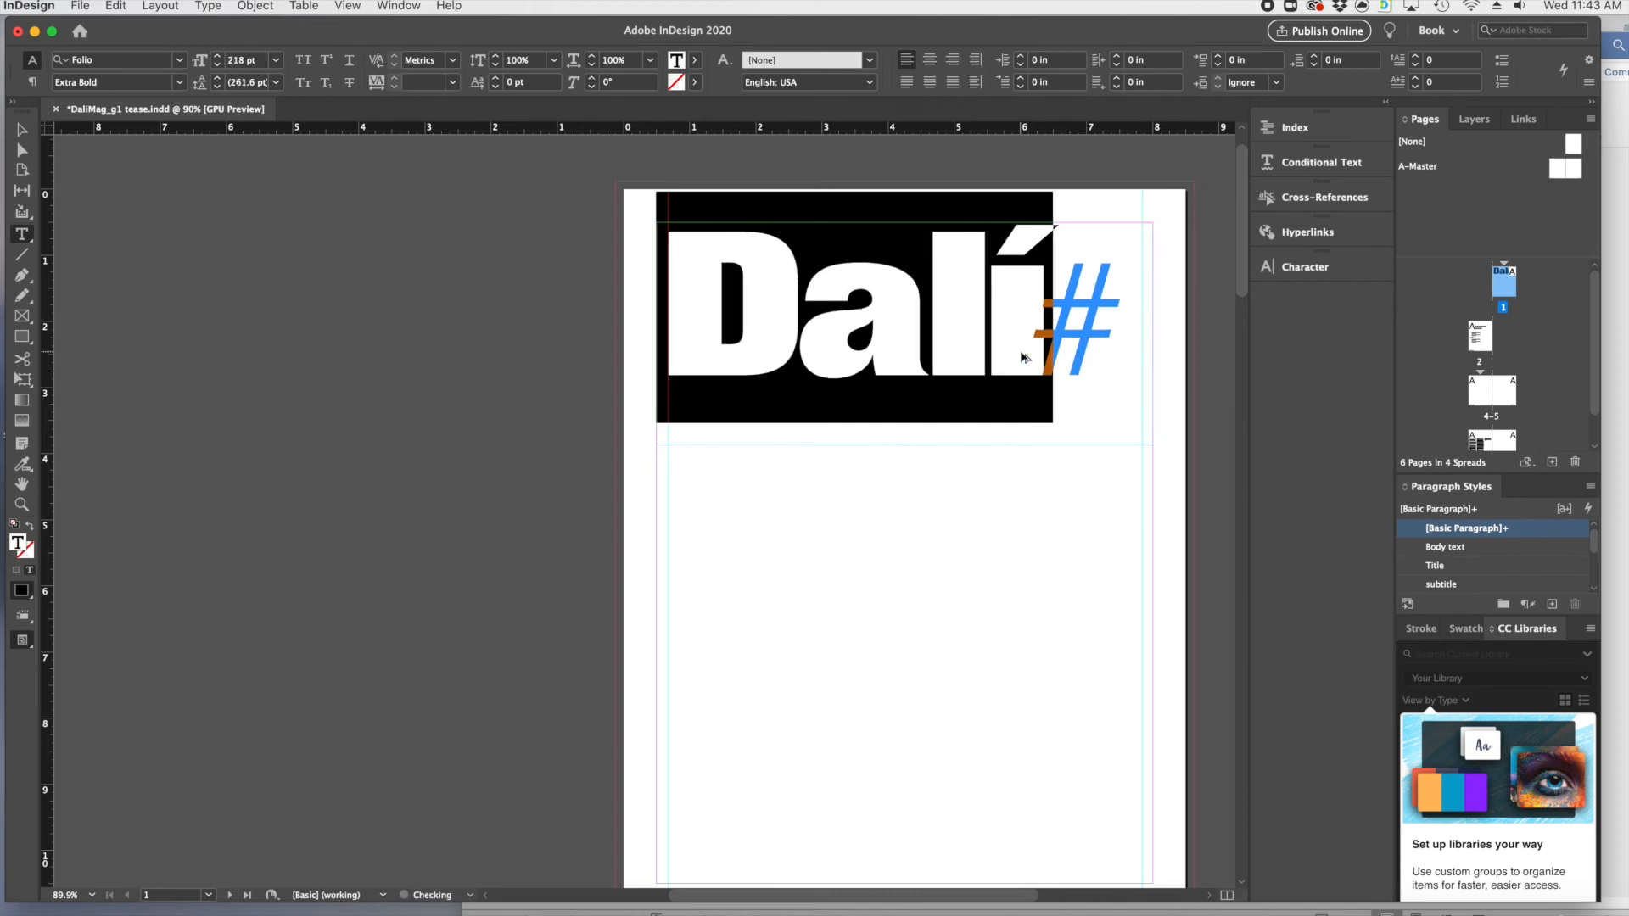
key(super+shift+period)
key(super+shift+period)
key(super+shift+period)
key(super+shift+period)
key(super+shift+period)
key(super+shift+period)
key(super+shift+period)
key(super+shift+period)
key(super+shift+period)
key(super+shift+period)
key(super+shift+period)
key(super+shift+period)
key(super+shift+period)
key(super+shift+period)
key(super+shift+period)
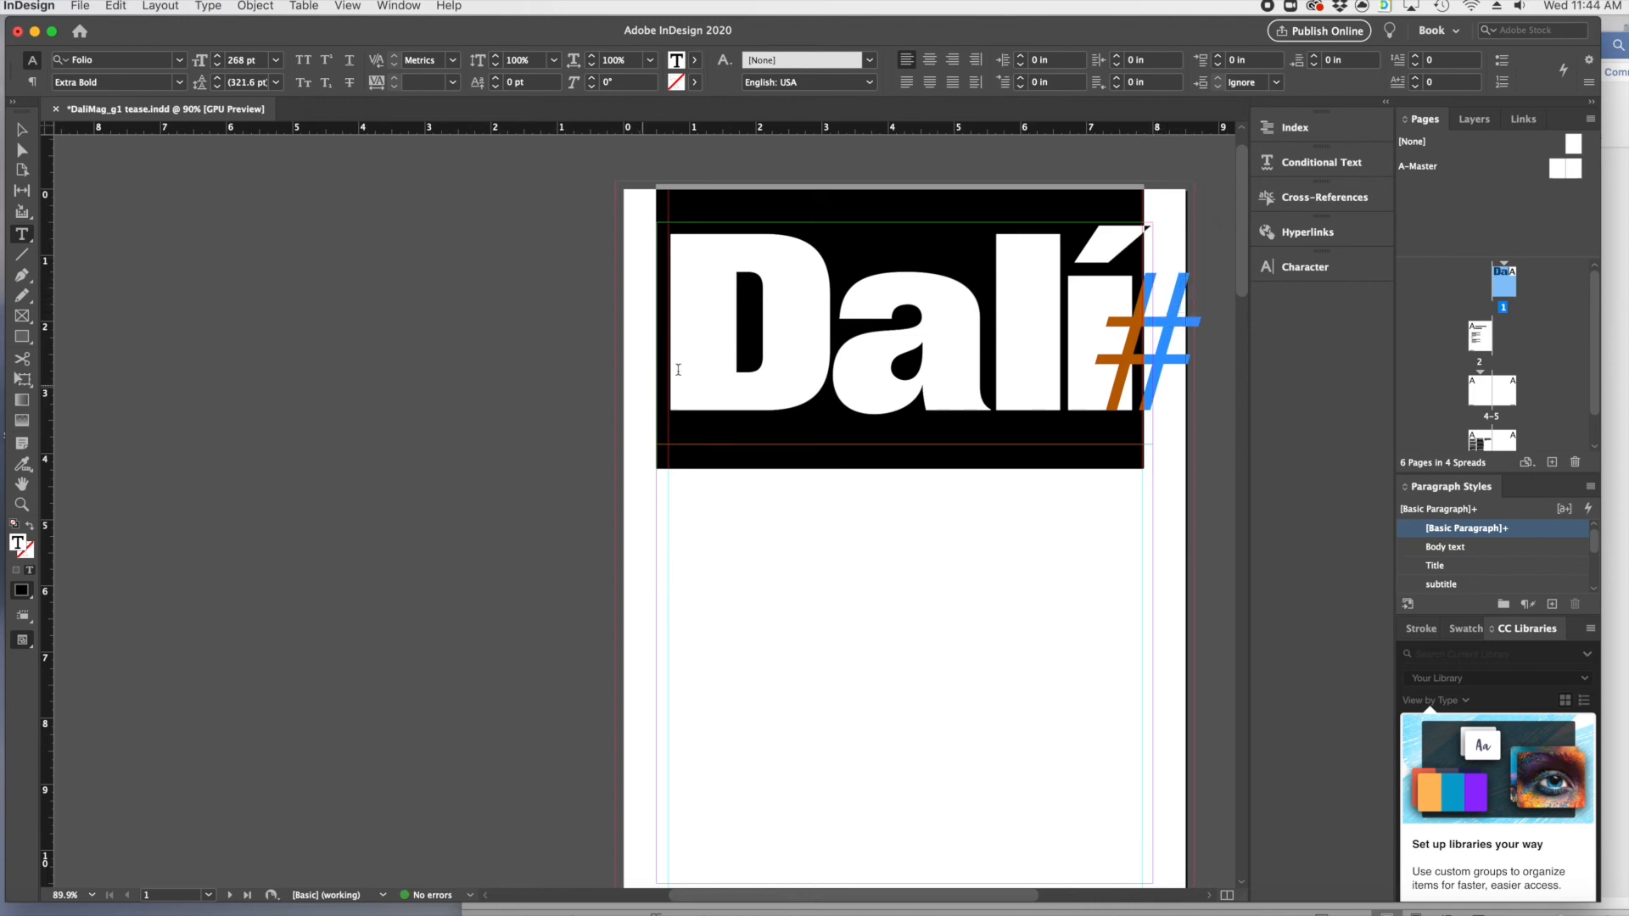
- Deselect the enlarged title and switch the screen mode to Preview to check page 1 without guides
click(17, 131)
click(486, 410)
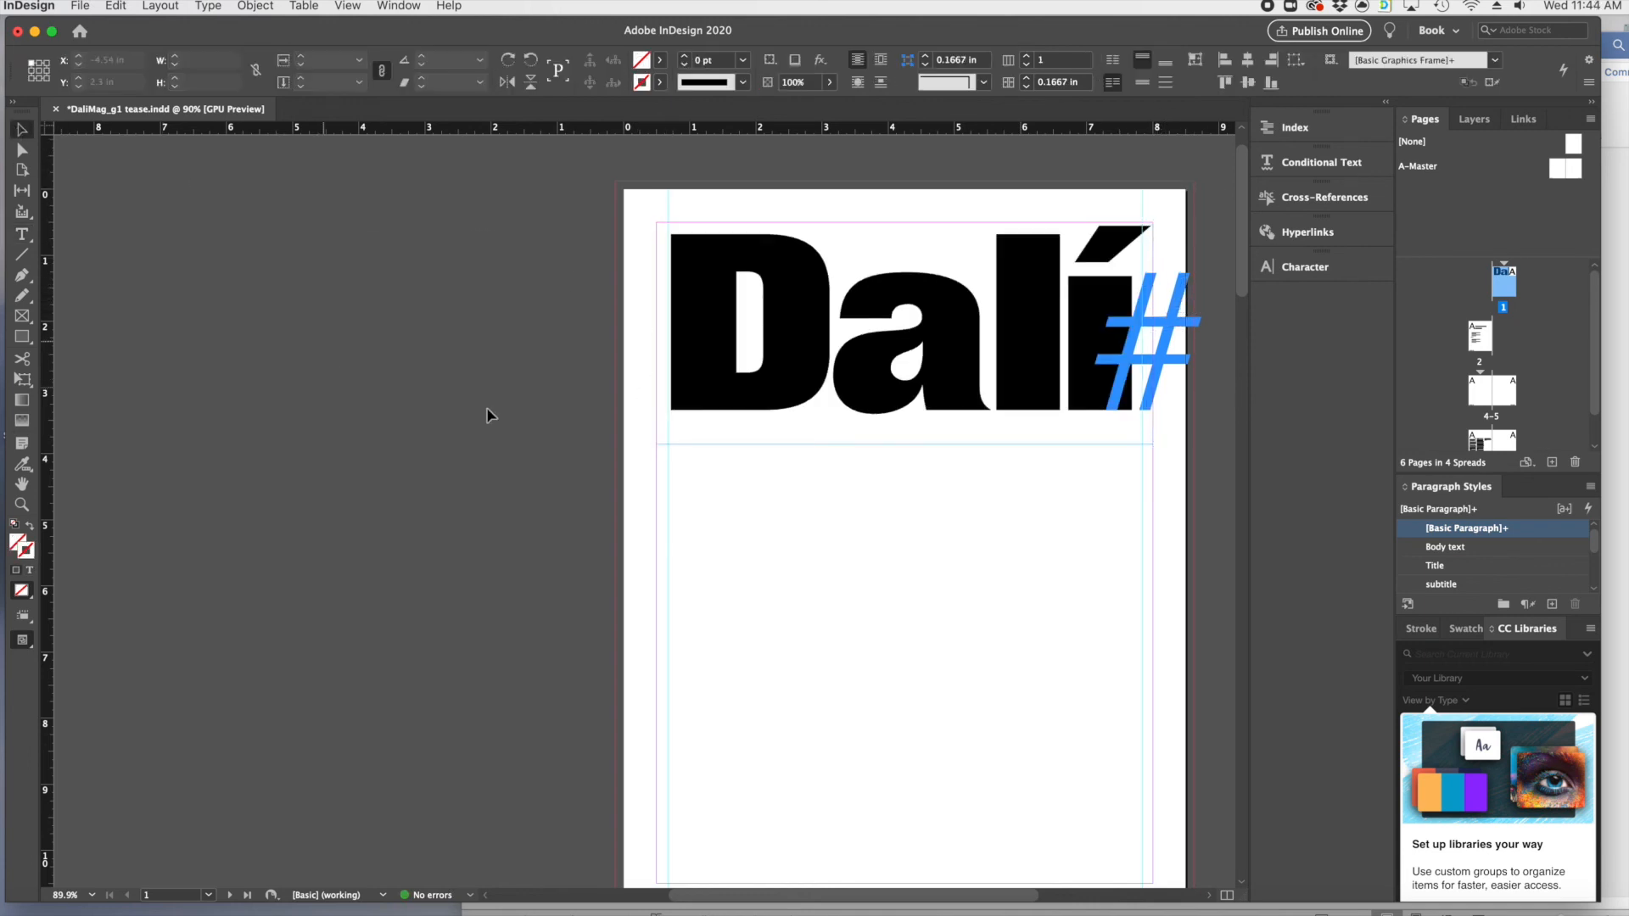
scroll(916, 550, down, 1)
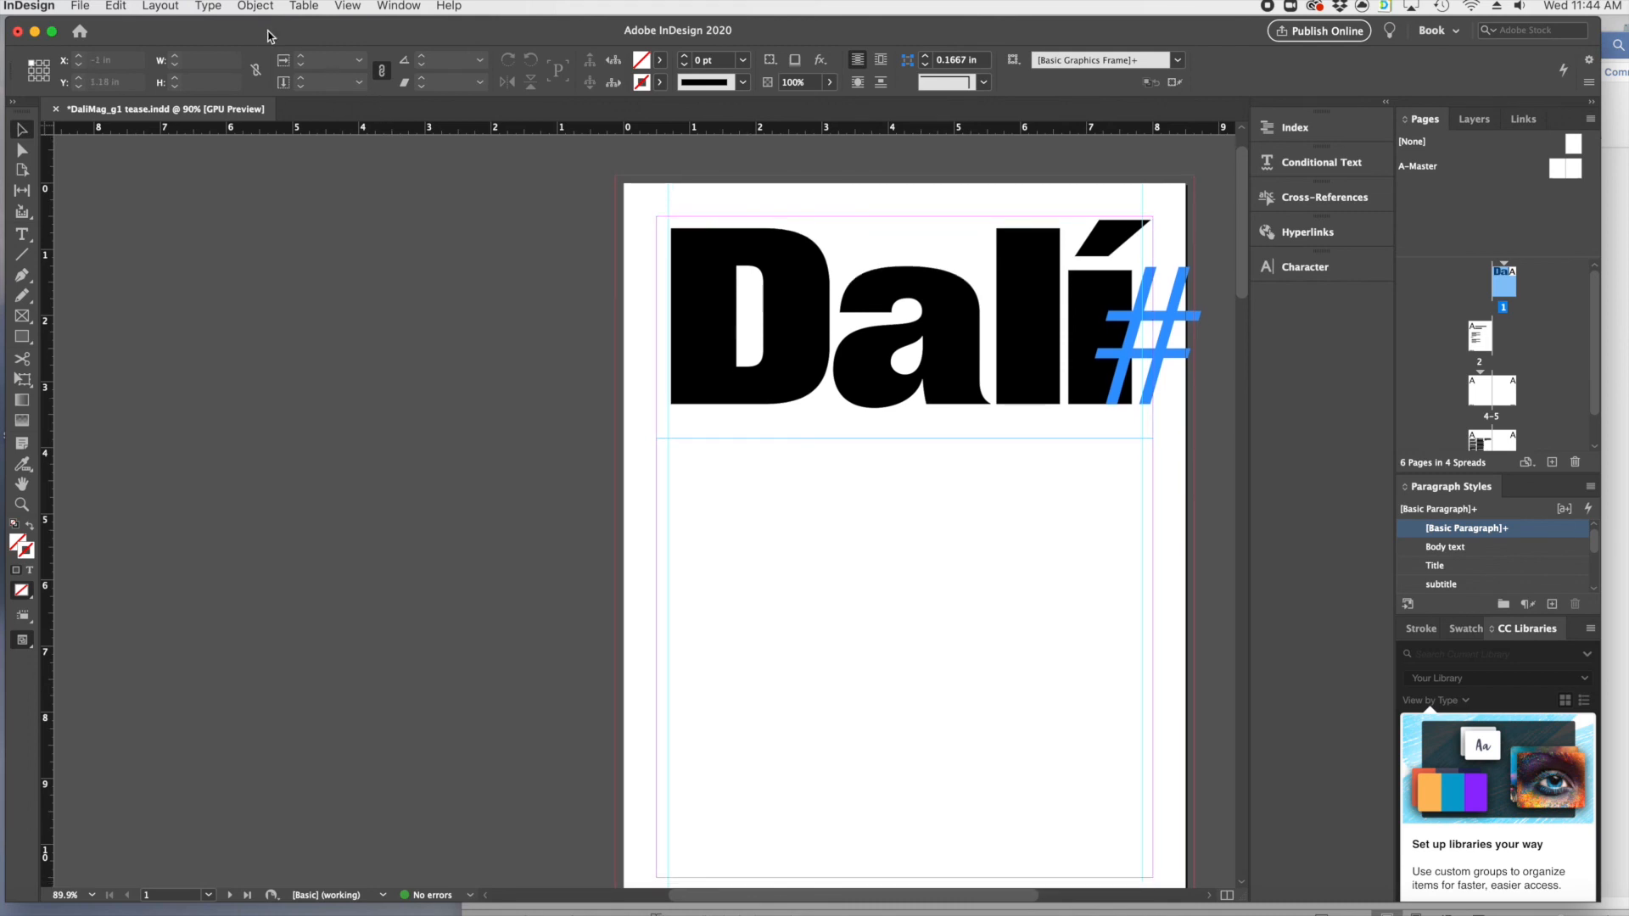
click(356, 8)
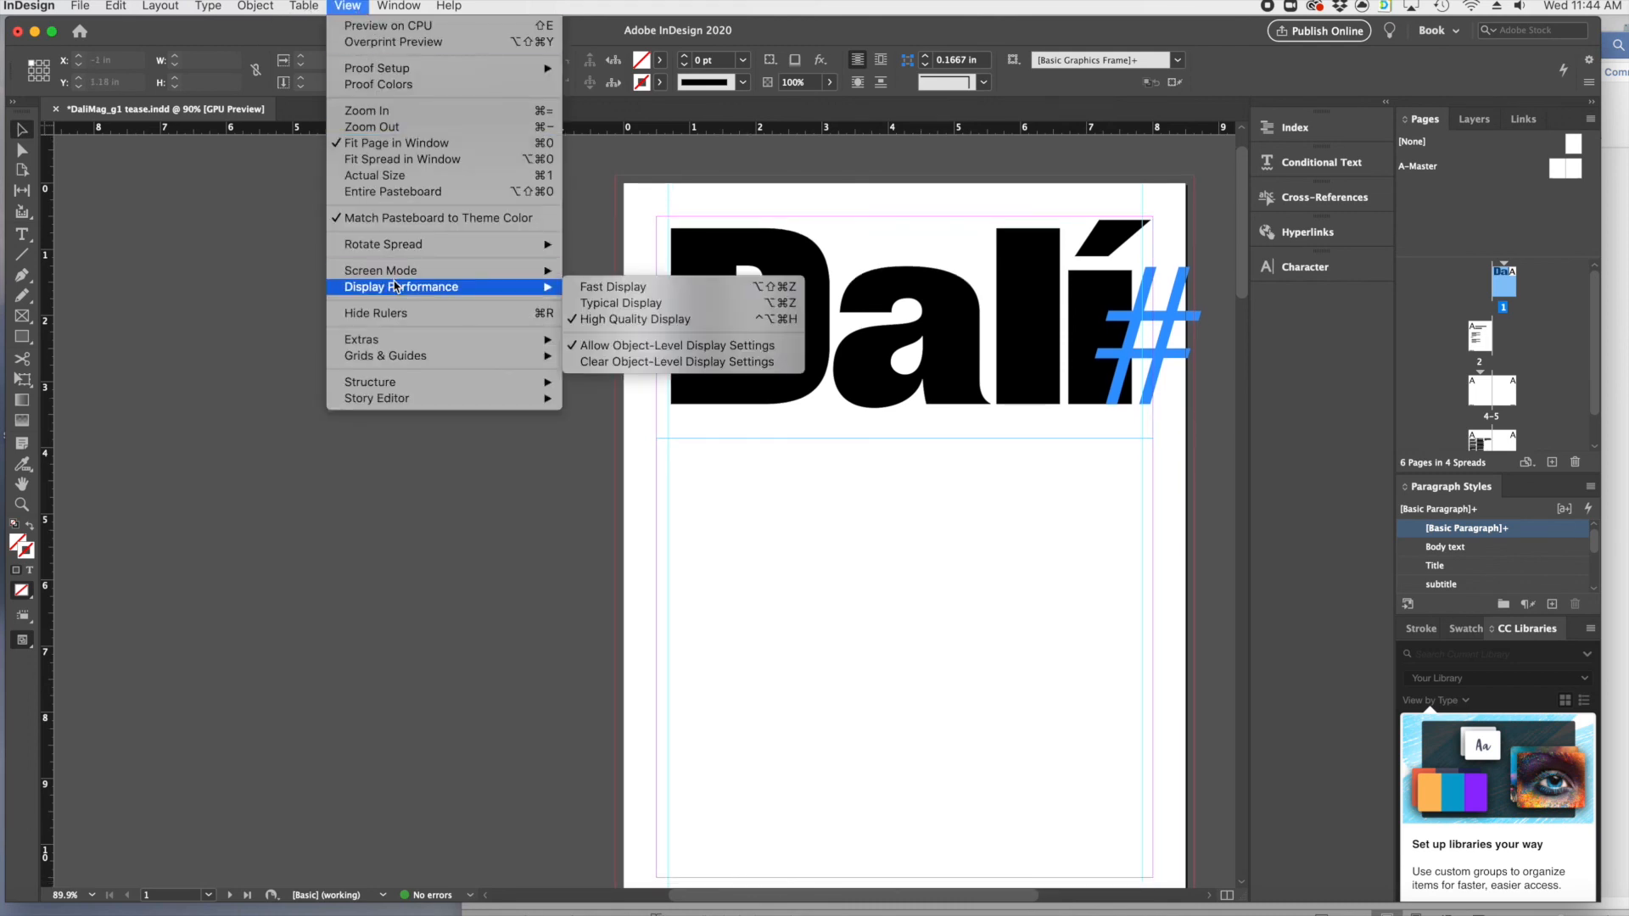
mouse_move(408, 272)
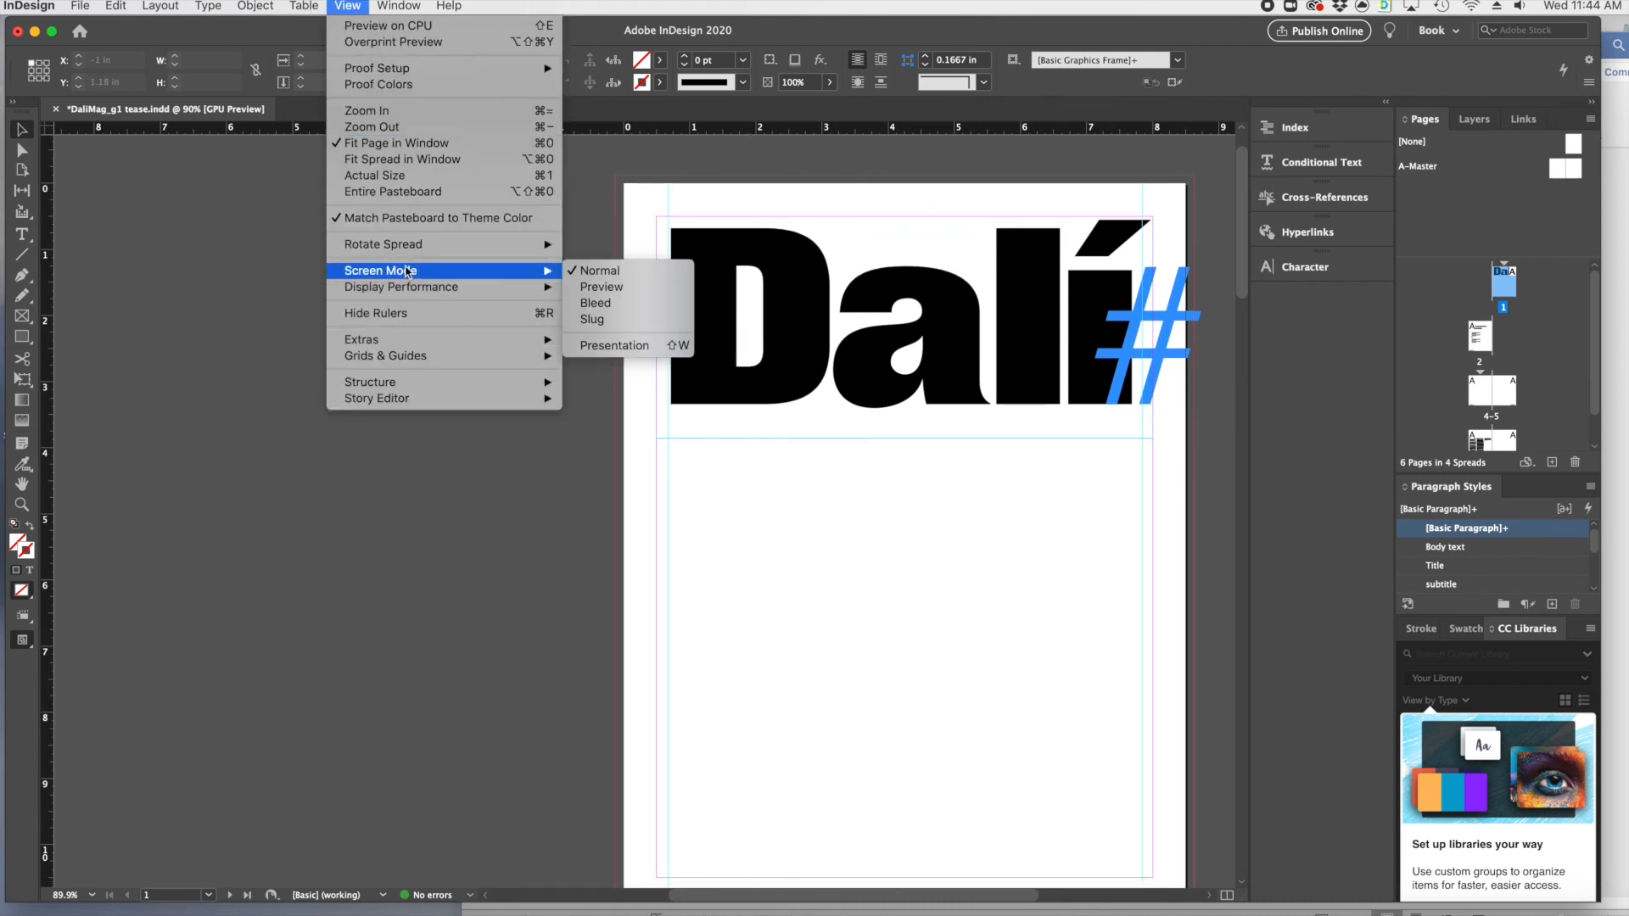
click(602, 287)
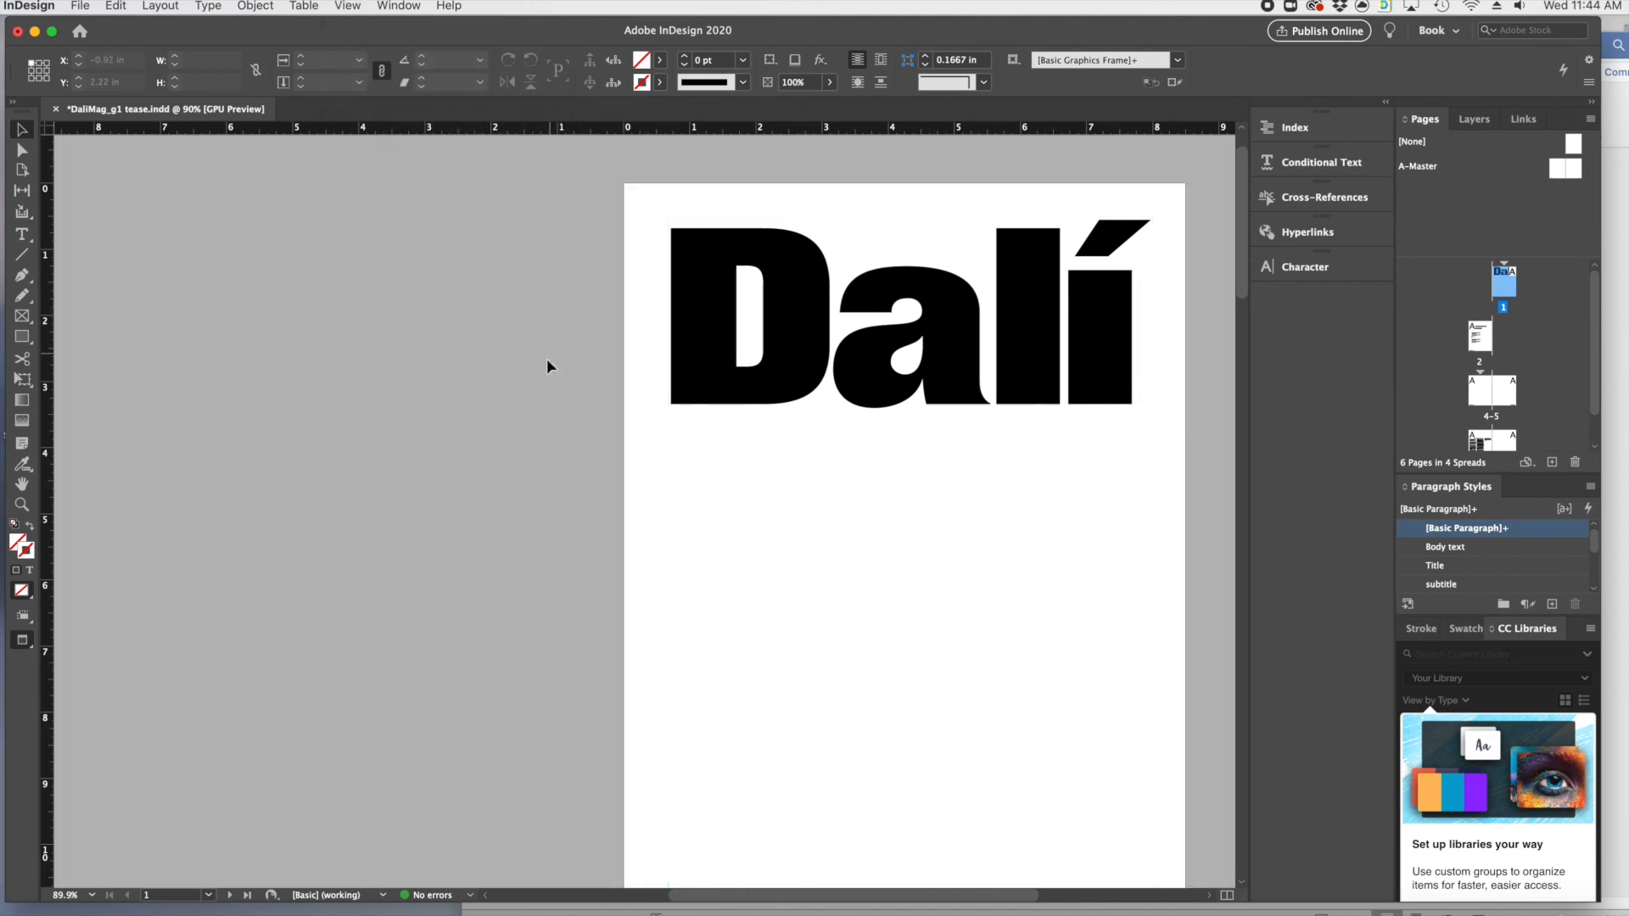
scroll(882, 666, down, 2)
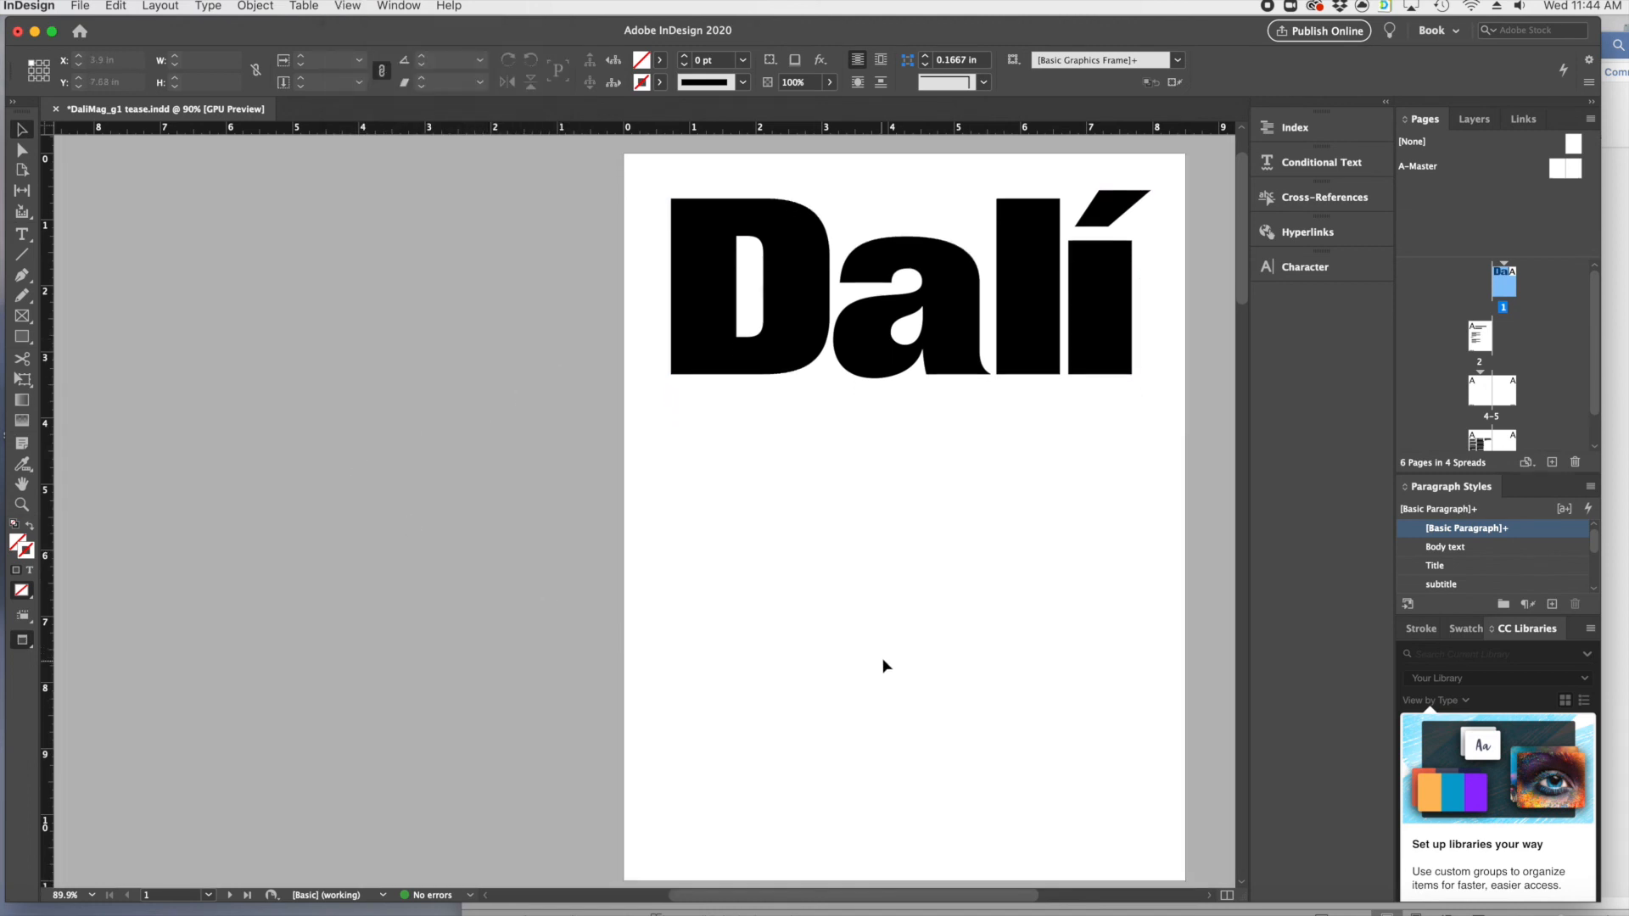